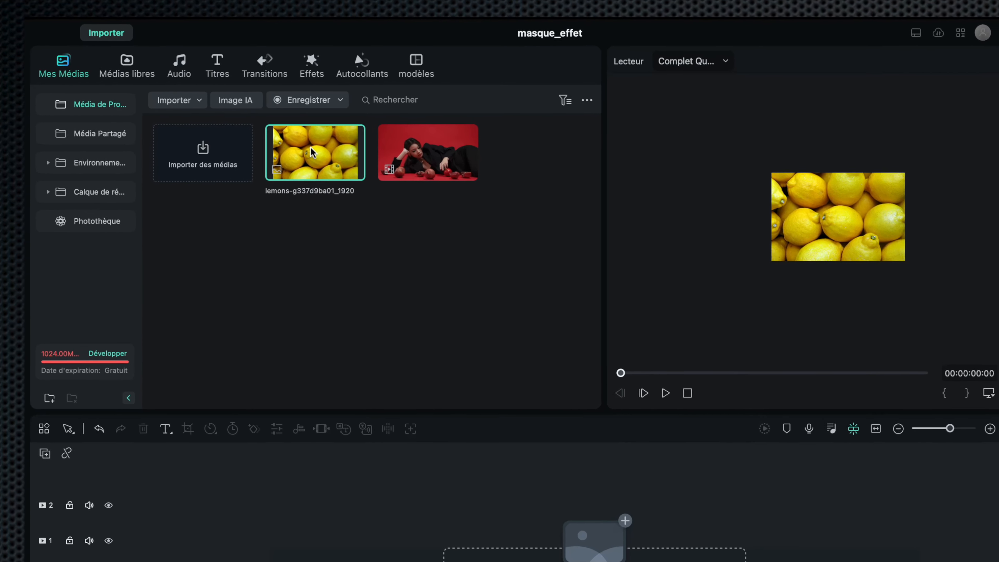
Step: Place the lemons image at the start of video track 1 and set the preview zoom level to Cadrer
drag(310, 155, 119, 546)
click(249, 458)
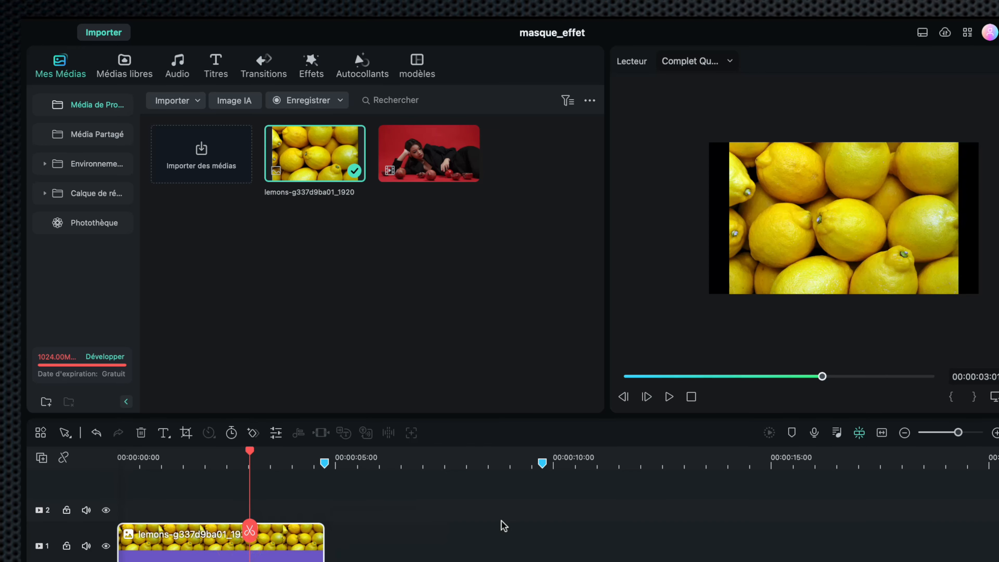
click(993, 395)
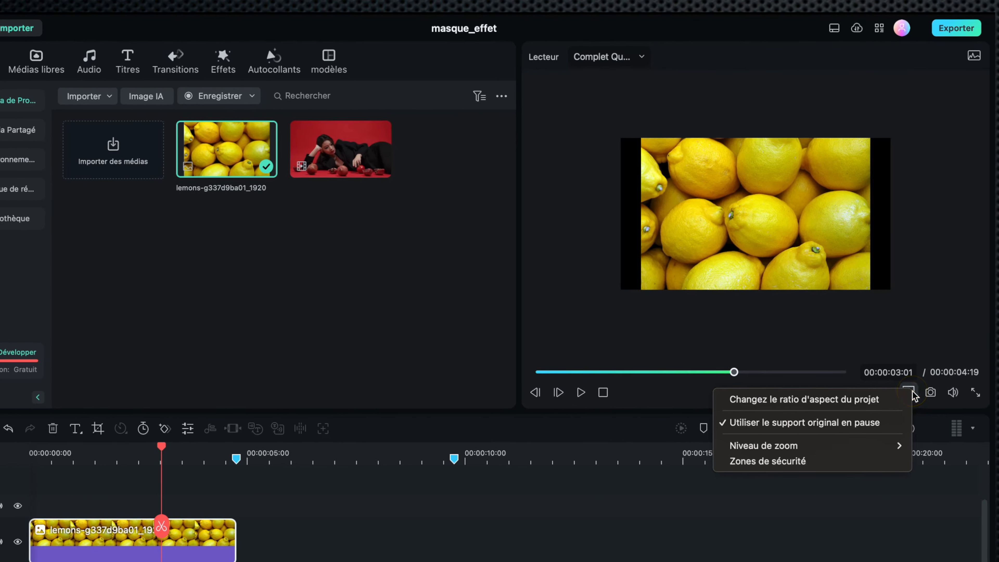
mouse_move(852, 451)
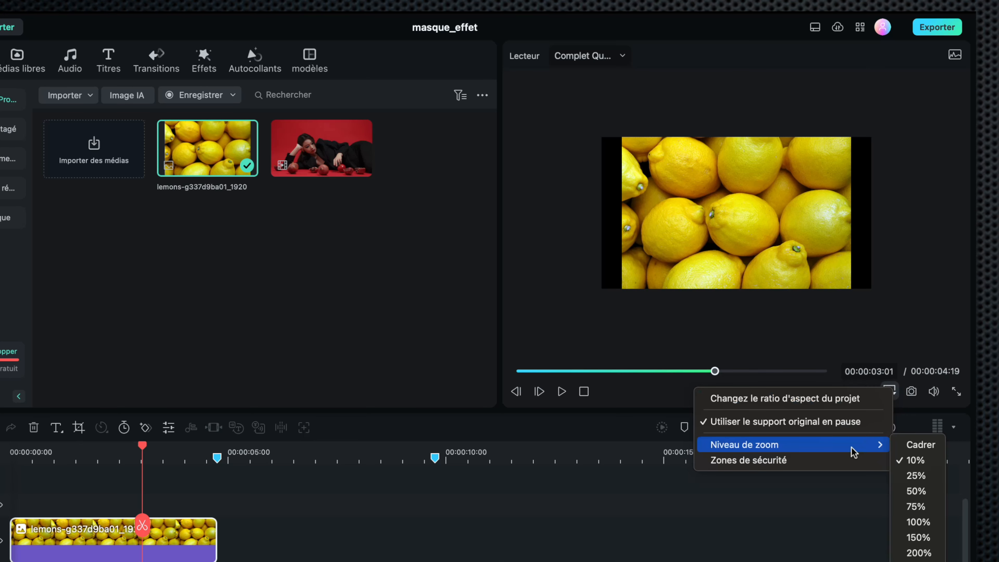
click(921, 445)
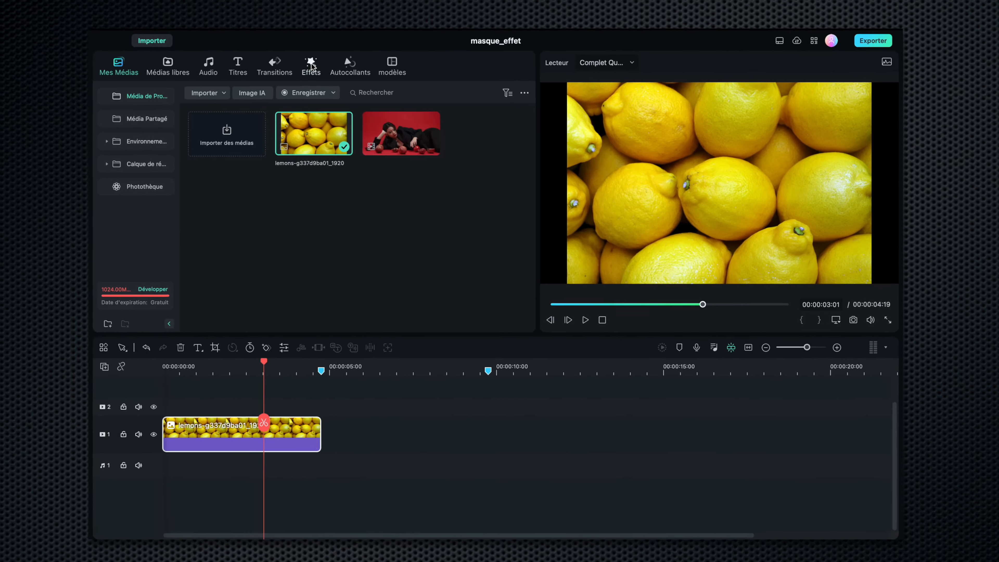
Step: Add the favourite effect Cyberpunk 2 on track 2 above the lemons clip and open its settings with the playhead at 00:00:01:19
click(203, 59)
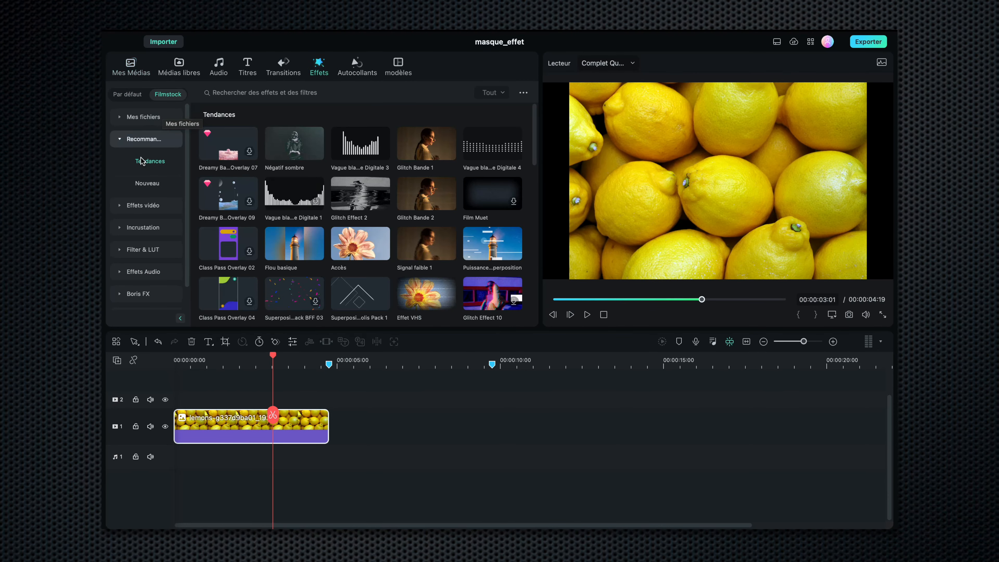
click(144, 117)
click(150, 138)
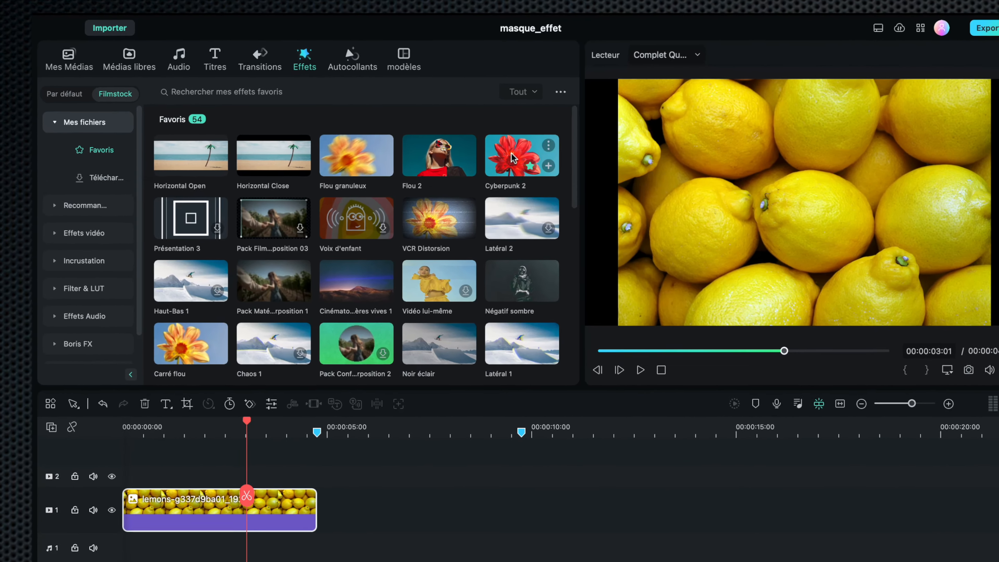
click(512, 156)
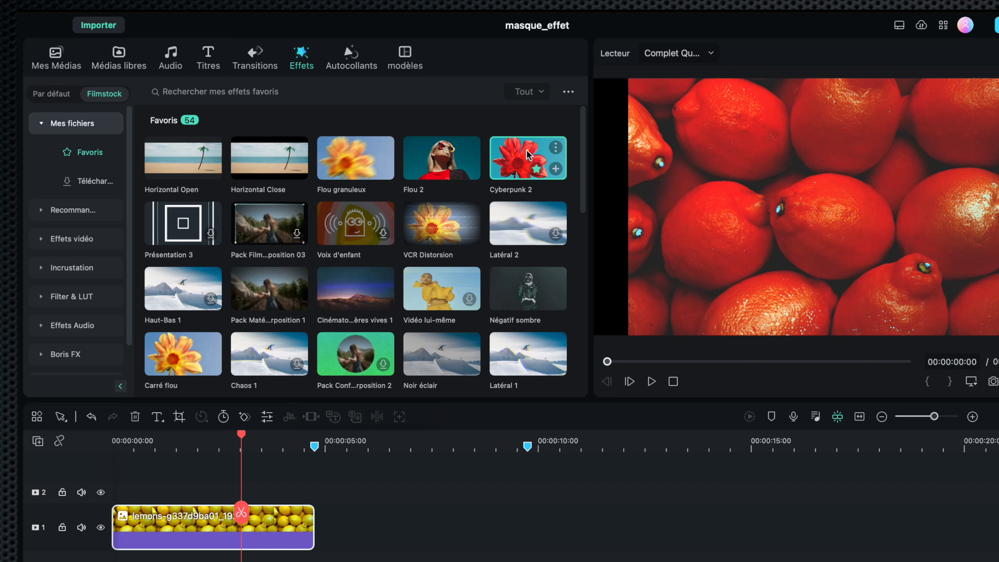
drag(522, 147, 113, 493)
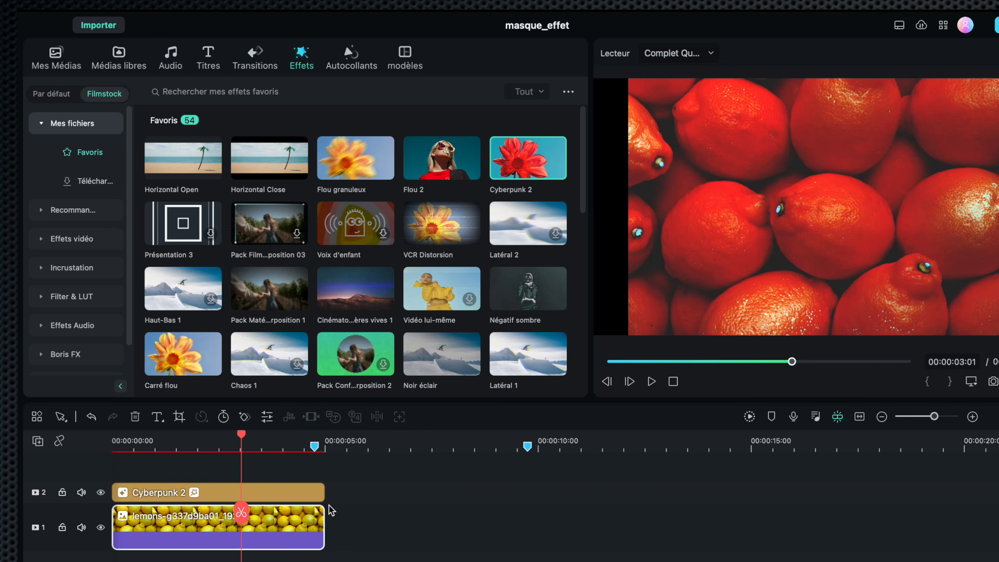
drag(240, 436, 186, 446)
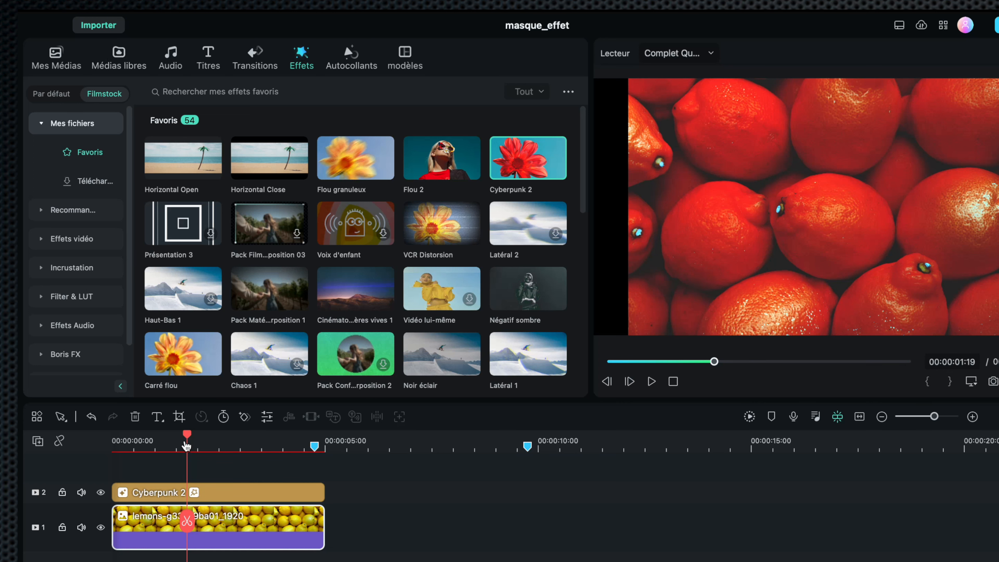
double_click(204, 492)
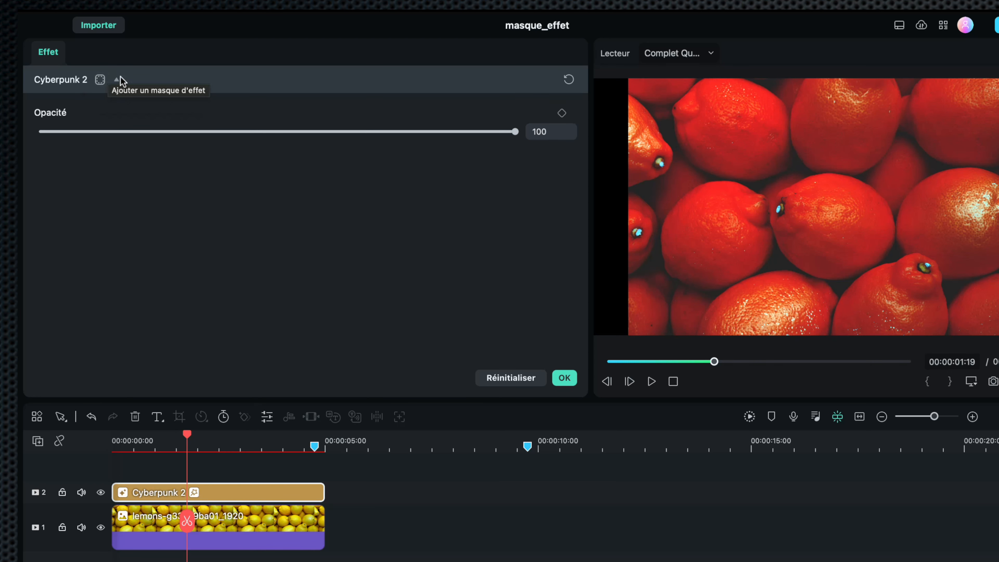
Step: Add a Rectangle mask to the Cyberpunk 2 effect and move its four corners outward to cover more lemons
click(102, 80)
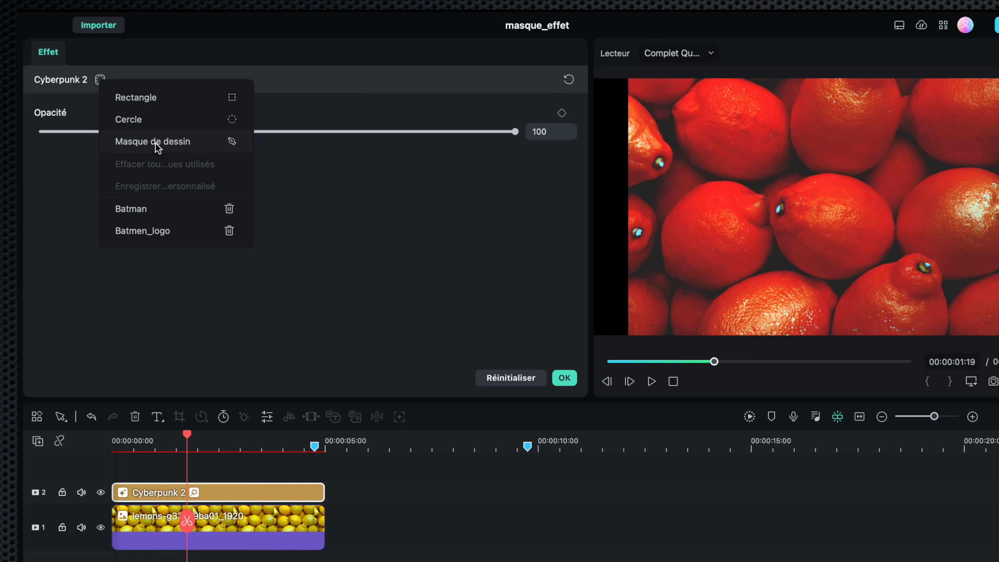
click(153, 99)
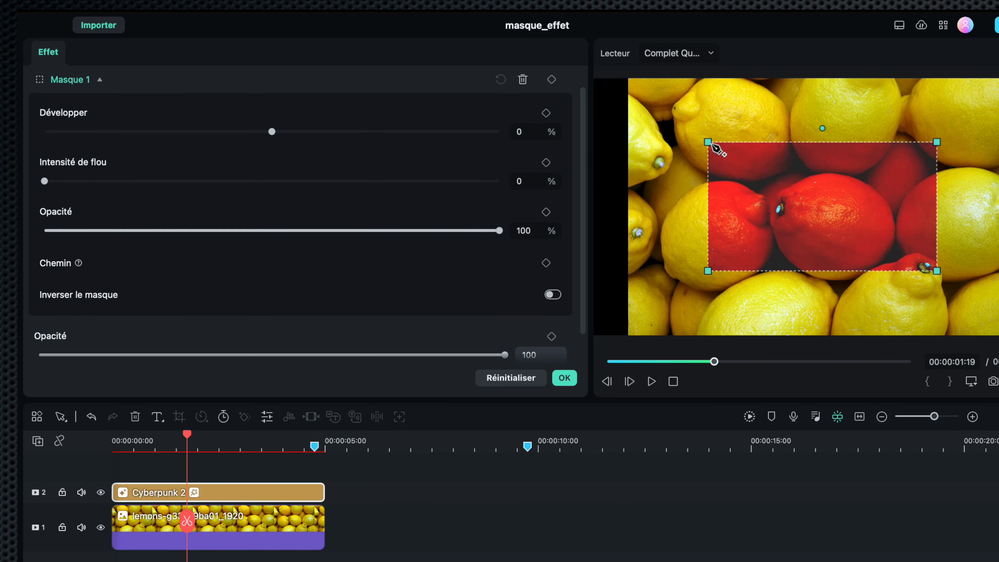
drag(715, 147, 682, 121)
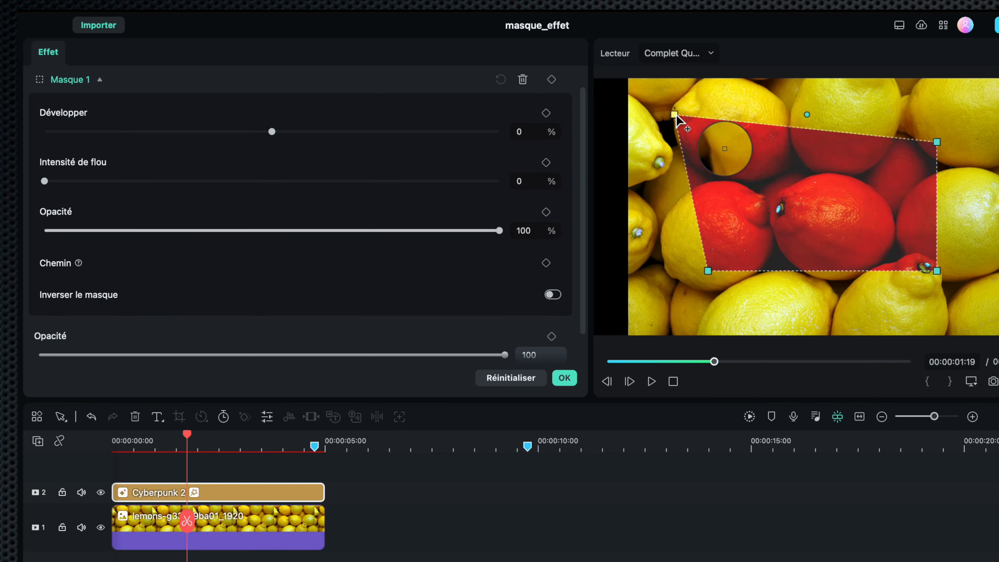
drag(708, 270, 671, 287)
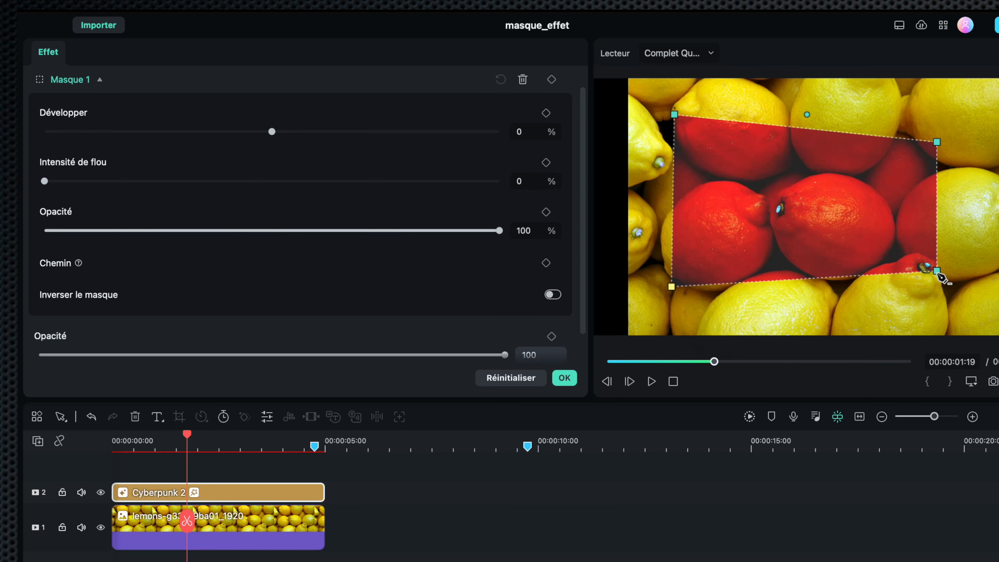
drag(937, 271, 970, 304)
drag(938, 143, 960, 116)
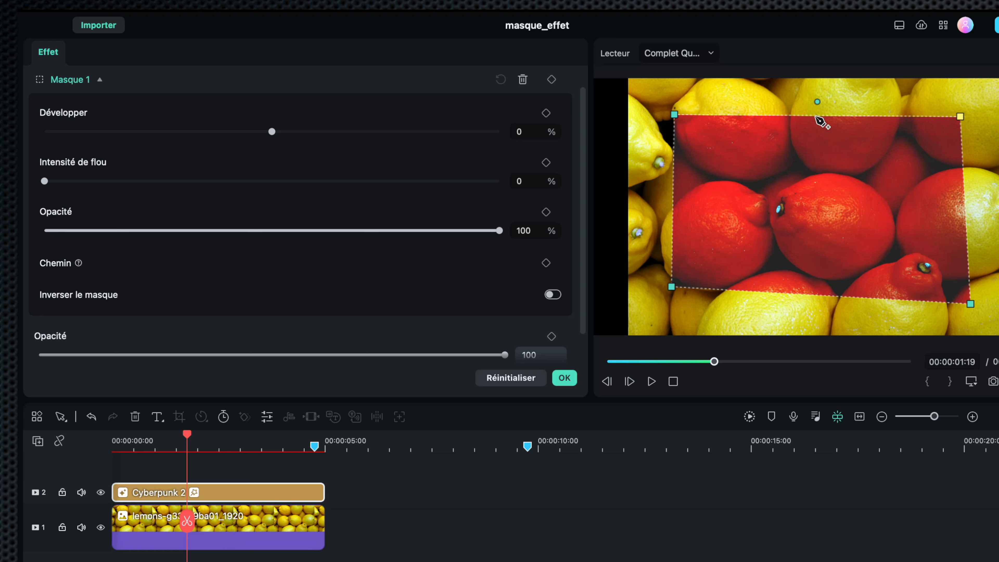
Step: Reshape the rectangle mask with extra points, moving the upper and right edges outward and the lower edge inward, and delete the mask
click(815, 116)
drag(814, 116, 815, 90)
drag(963, 163, 997, 198)
click(833, 297)
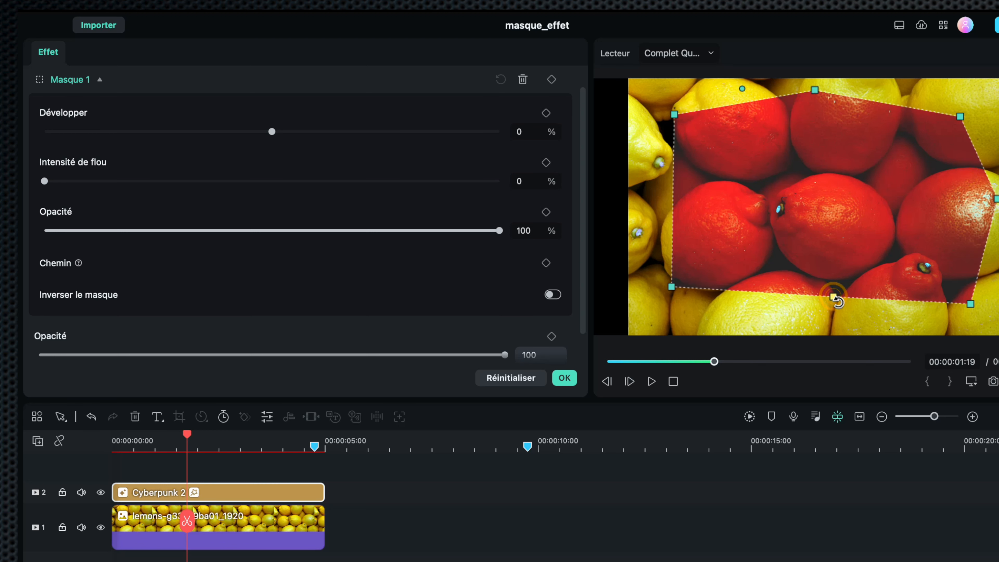
drag(834, 298, 828, 180)
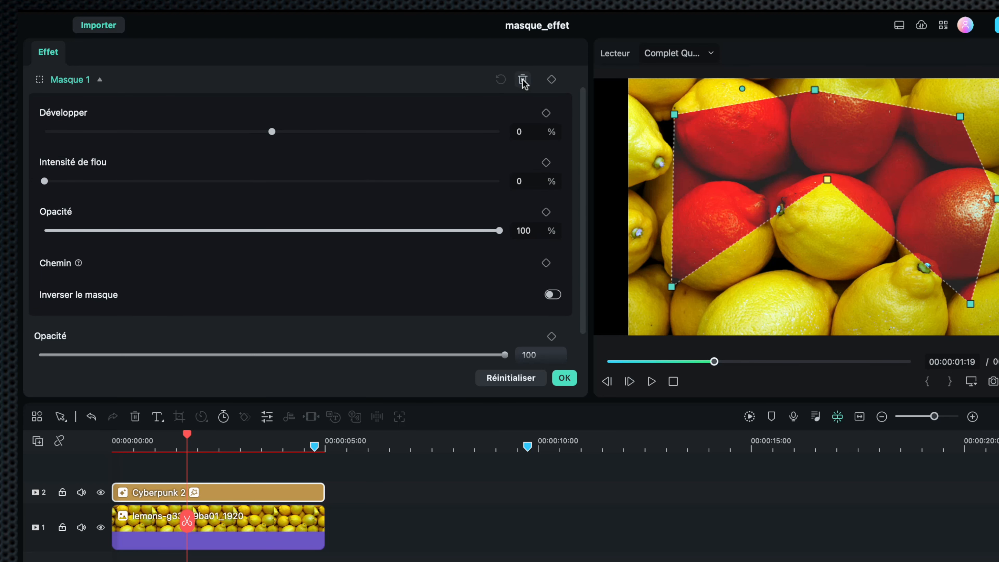
click(522, 79)
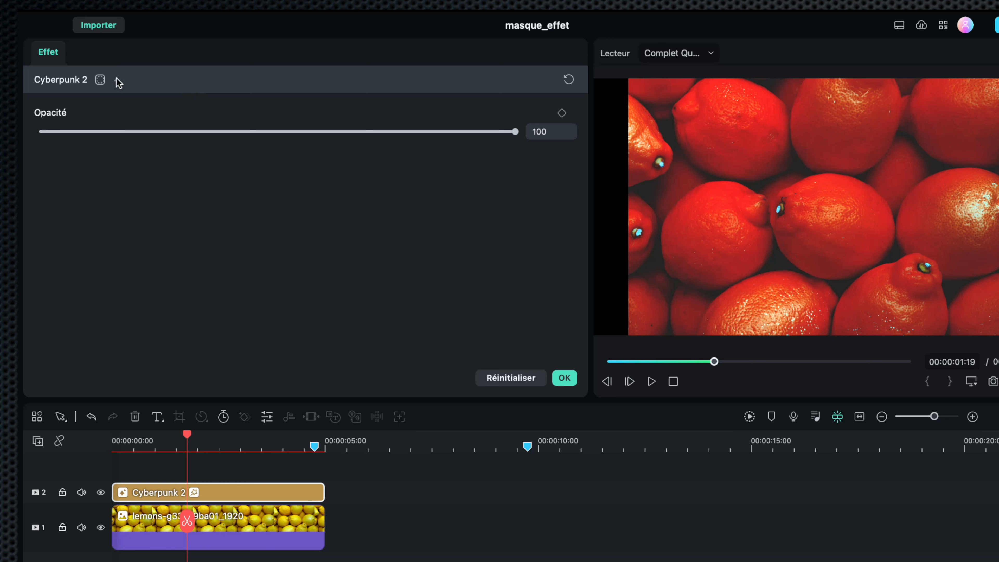
Step: Add a Cercle mask to the Cyberpunk 2 effect and stretch its four points outward over the surrounding lemons
click(100, 80)
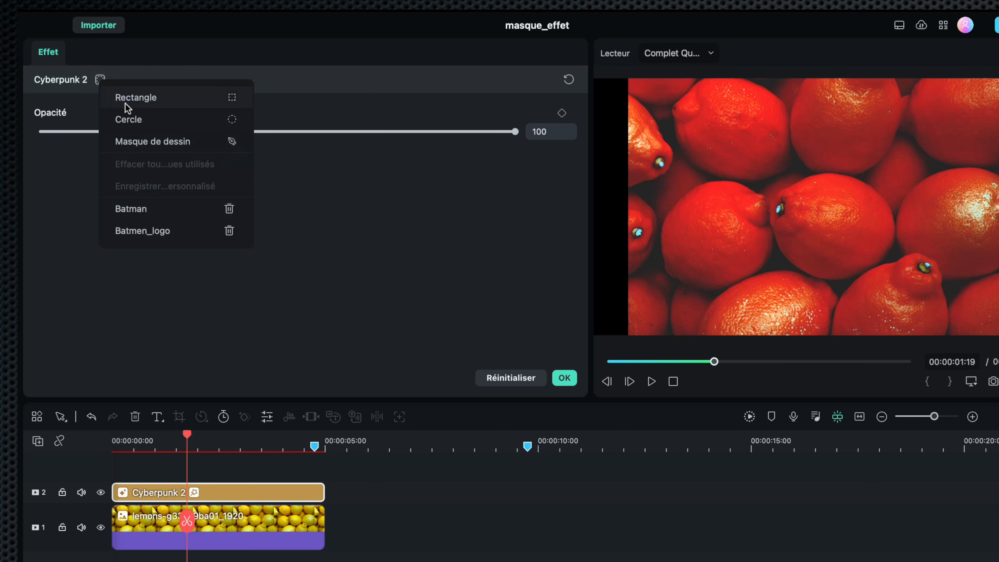
click(134, 118)
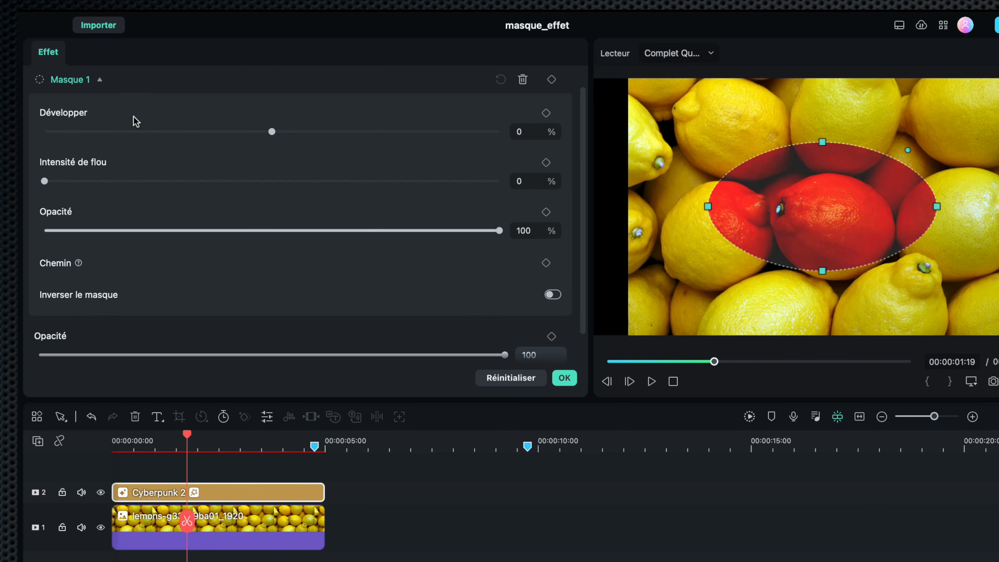
drag(822, 142, 822, 98)
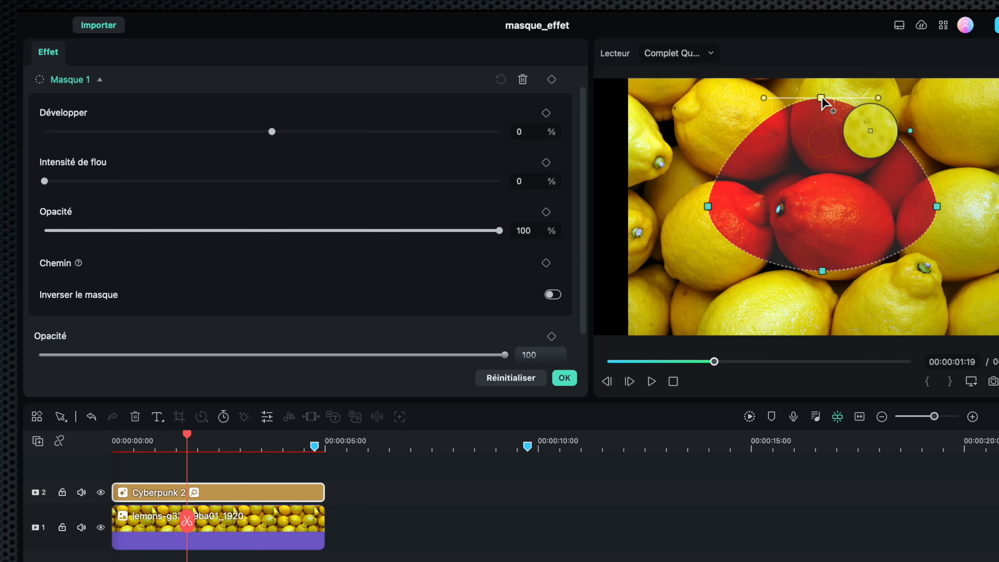
drag(708, 208, 657, 210)
click(822, 272)
drag(823, 272, 820, 307)
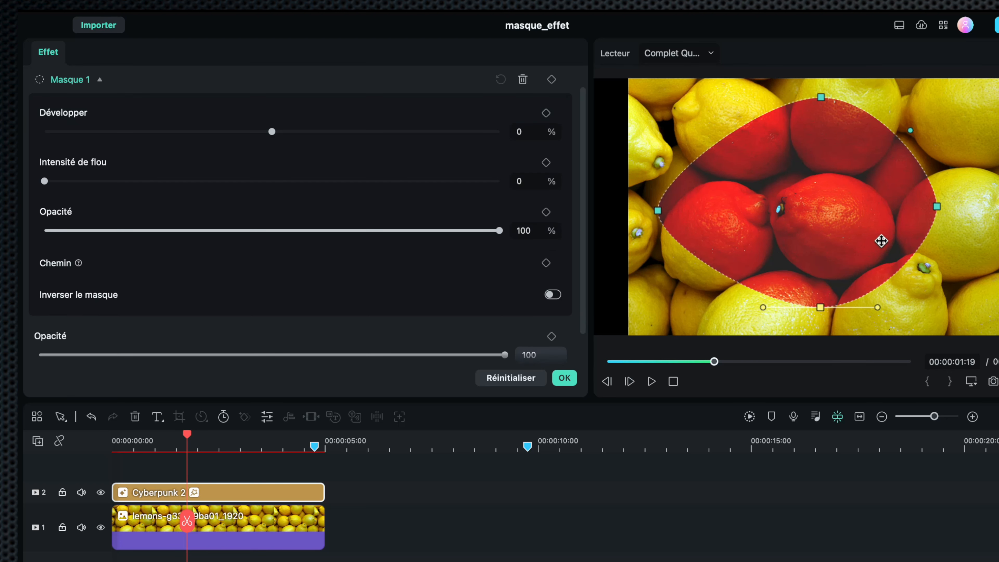
drag(937, 207, 990, 201)
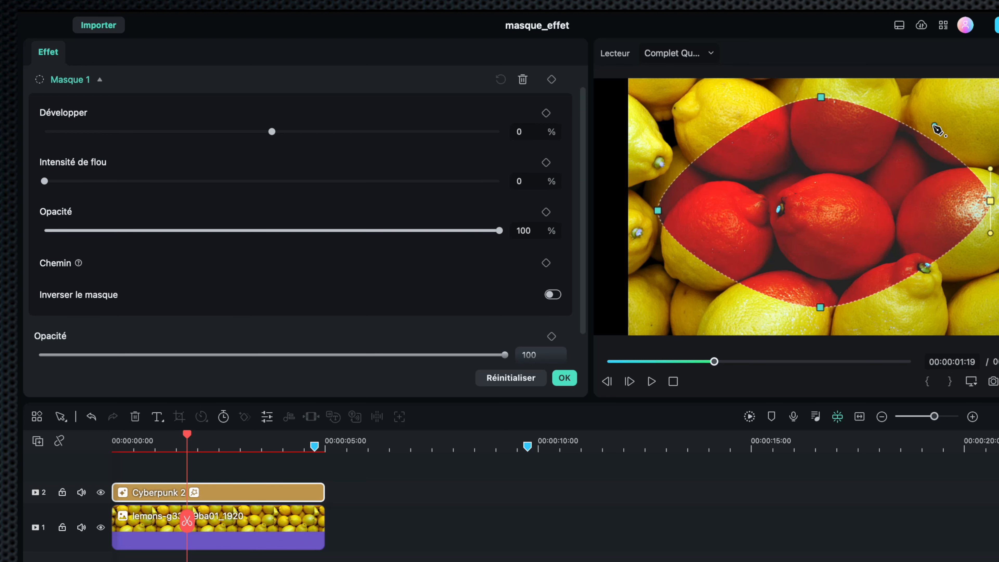
Step: Add extra points along the circle mask's outline, pull two of its lower edge points inward, and delete the mask
drag(937, 129, 921, 149)
click(724, 137)
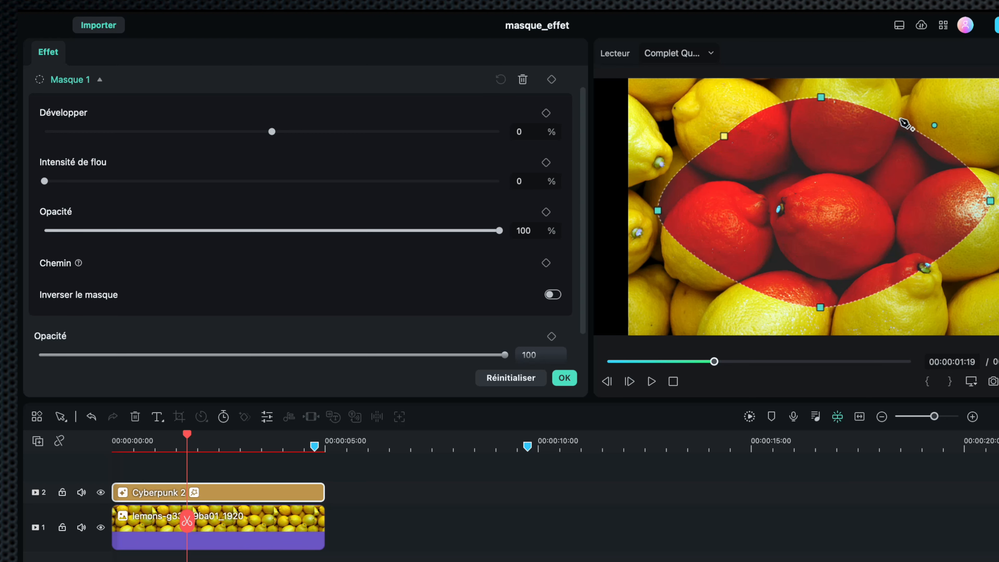
click(961, 164)
click(960, 165)
click(962, 238)
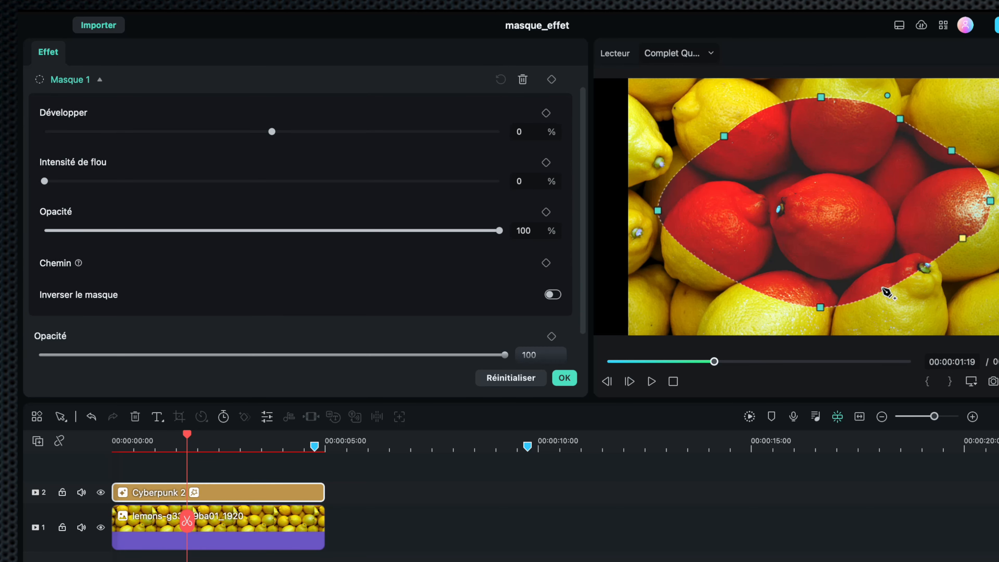
drag(888, 292, 844, 221)
drag(760, 291, 801, 215)
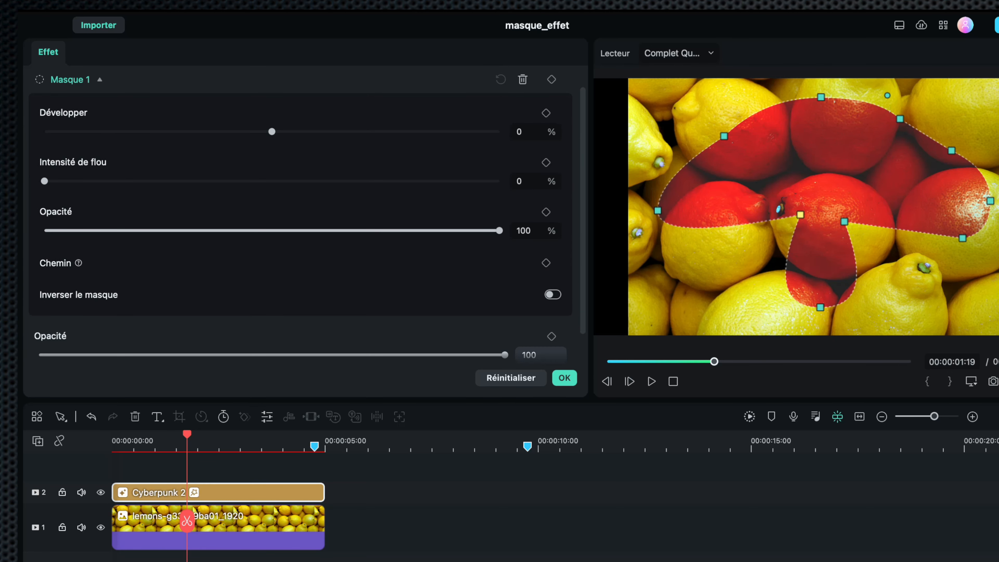
click(523, 80)
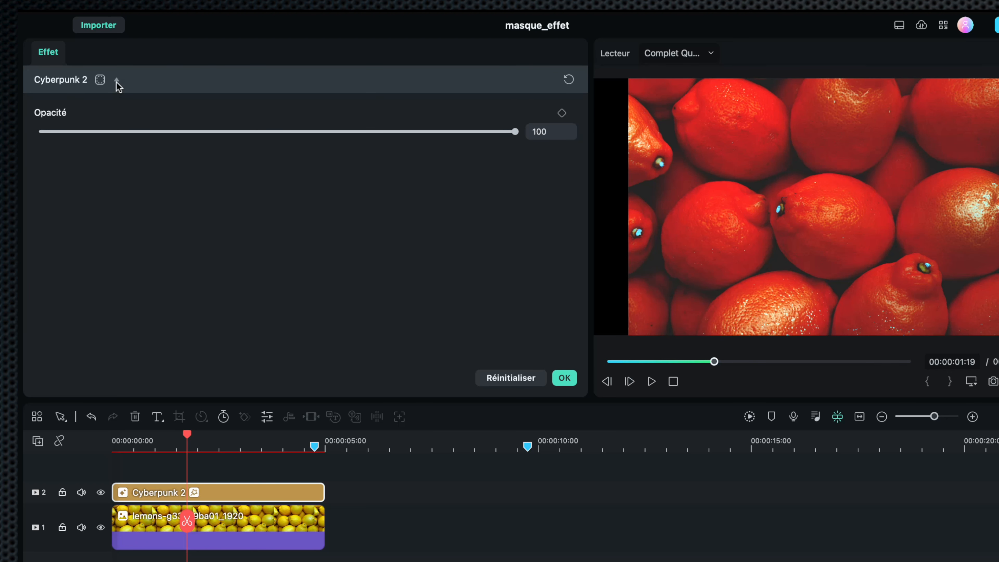
Step: Add a Masque de dessin to the Cyberpunk 2 effect and trace a closed outline point by point around the central lemon
click(100, 79)
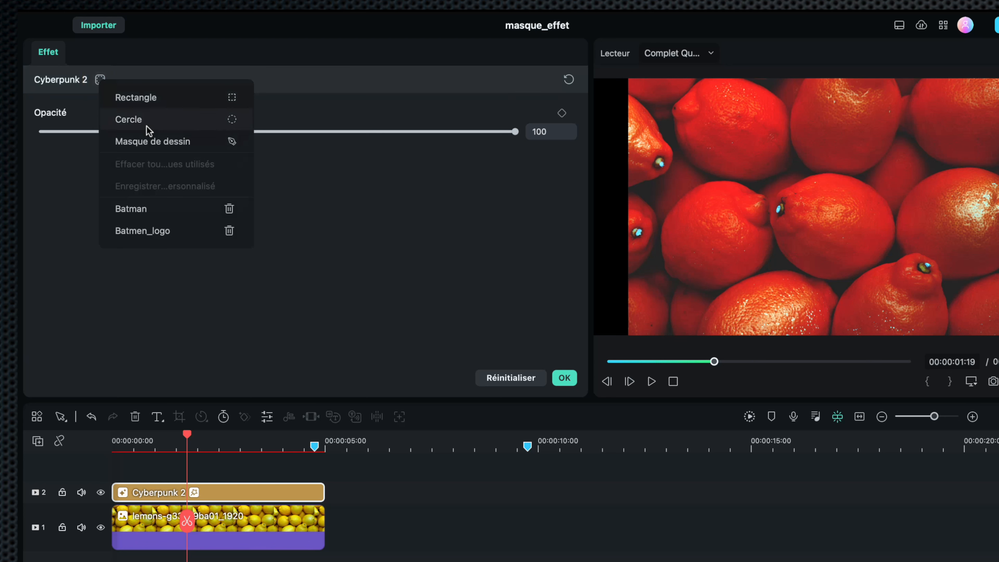
click(157, 143)
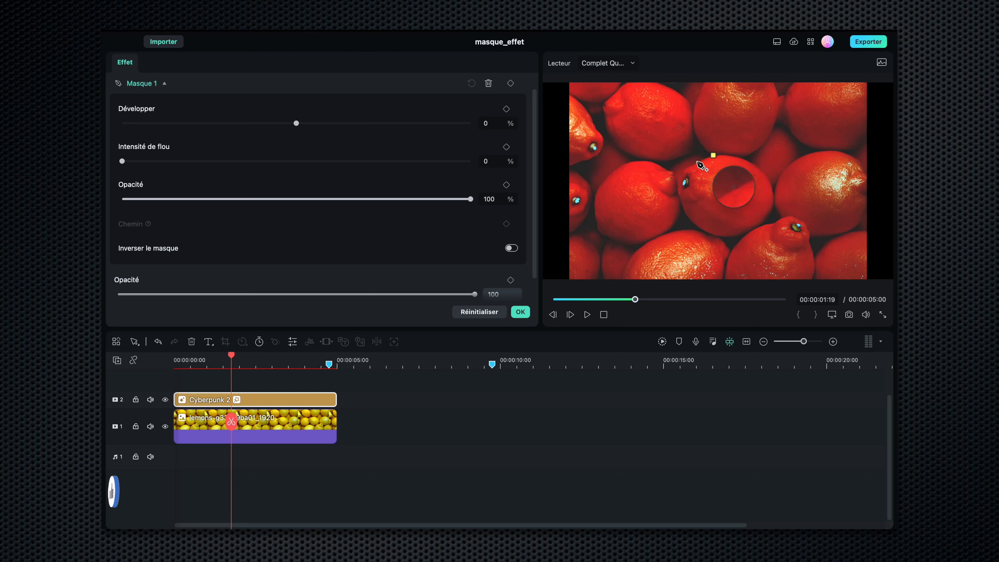
click(684, 169)
click(677, 178)
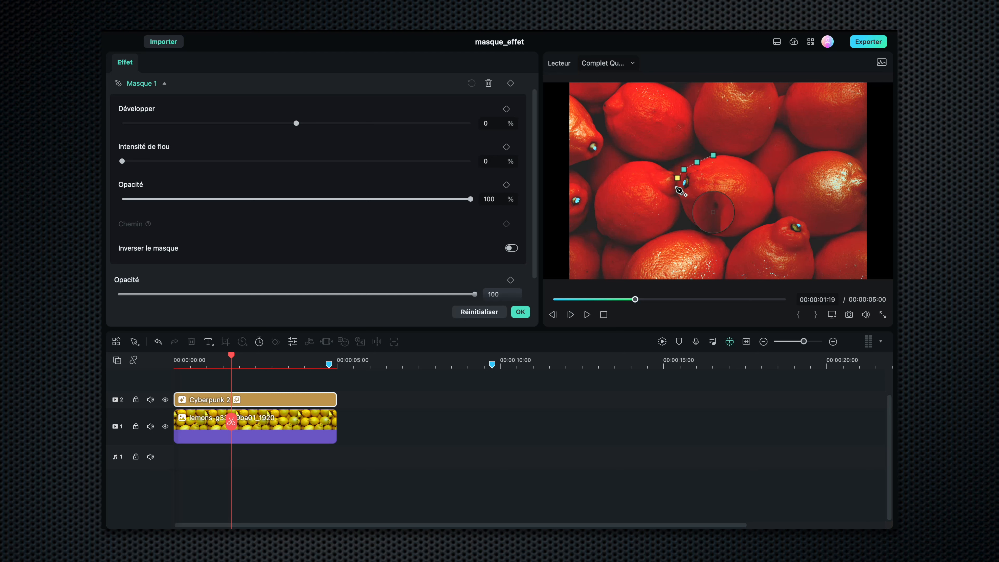
click(676, 189)
click(682, 202)
click(686, 213)
click(694, 225)
click(706, 233)
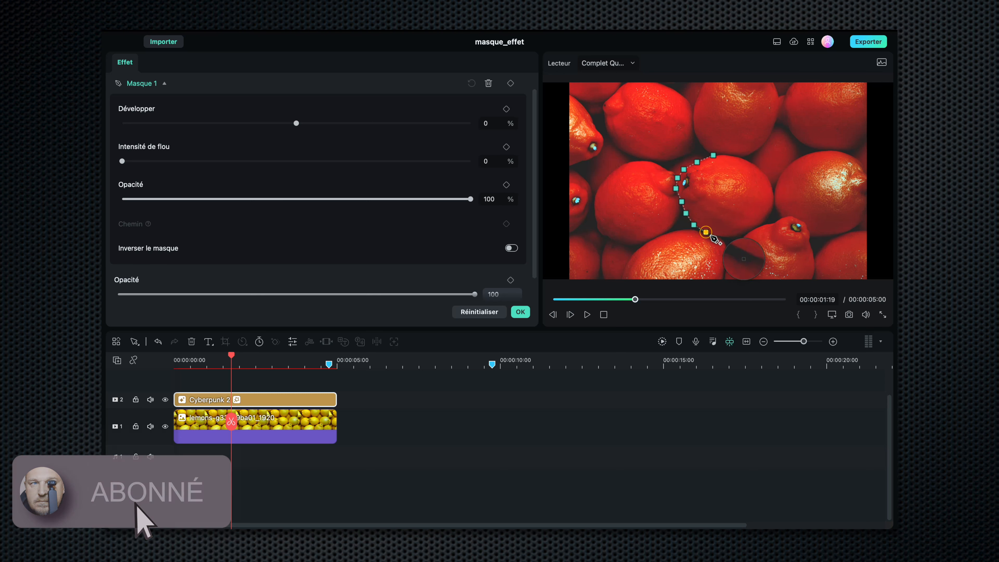
click(721, 237)
click(744, 234)
click(758, 223)
click(771, 209)
click(773, 190)
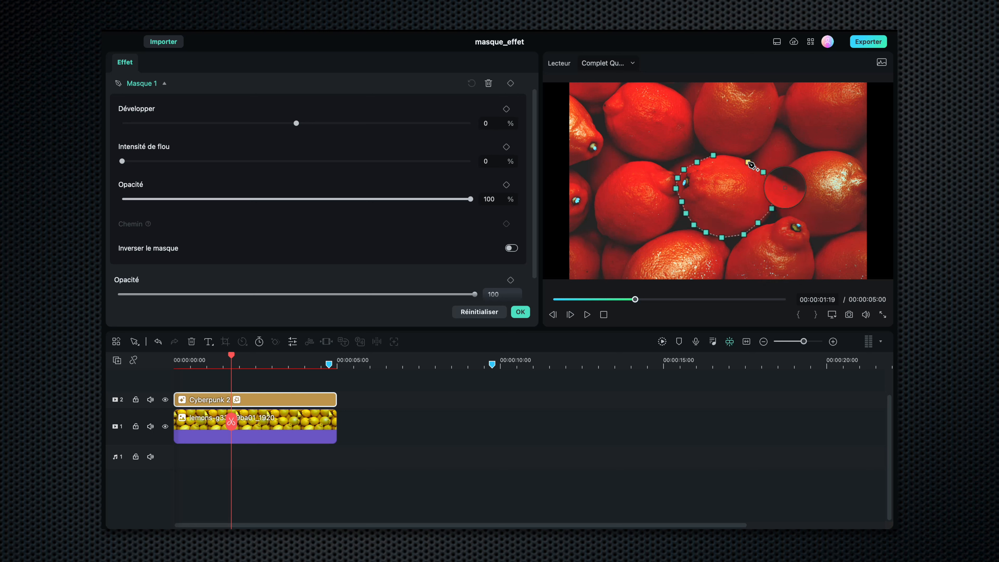
click(732, 156)
click(722, 153)
click(714, 156)
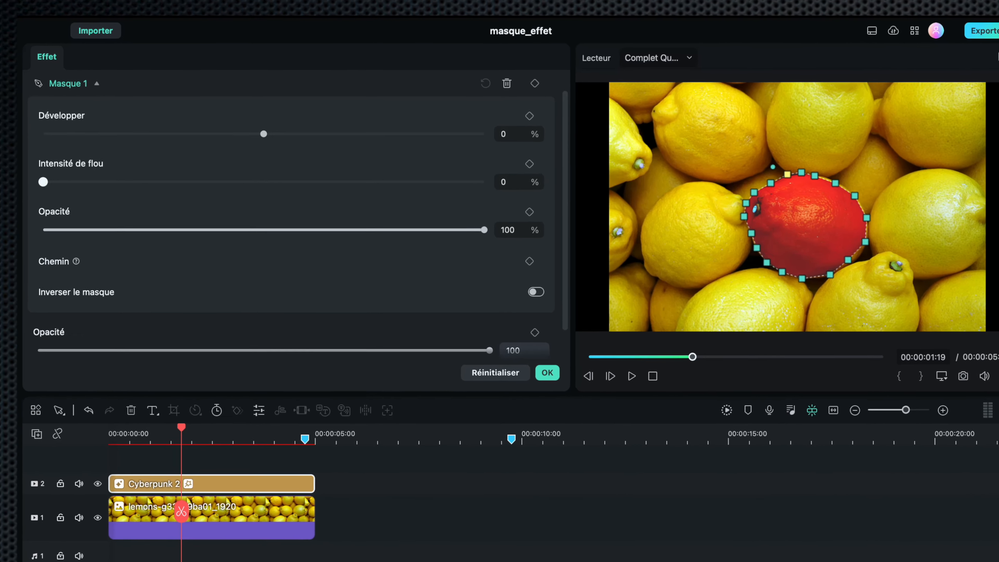
Step: Set the drawn mask's Intensité de flou to 10% and its Développer value to -1%
drag(43, 182, 88, 195)
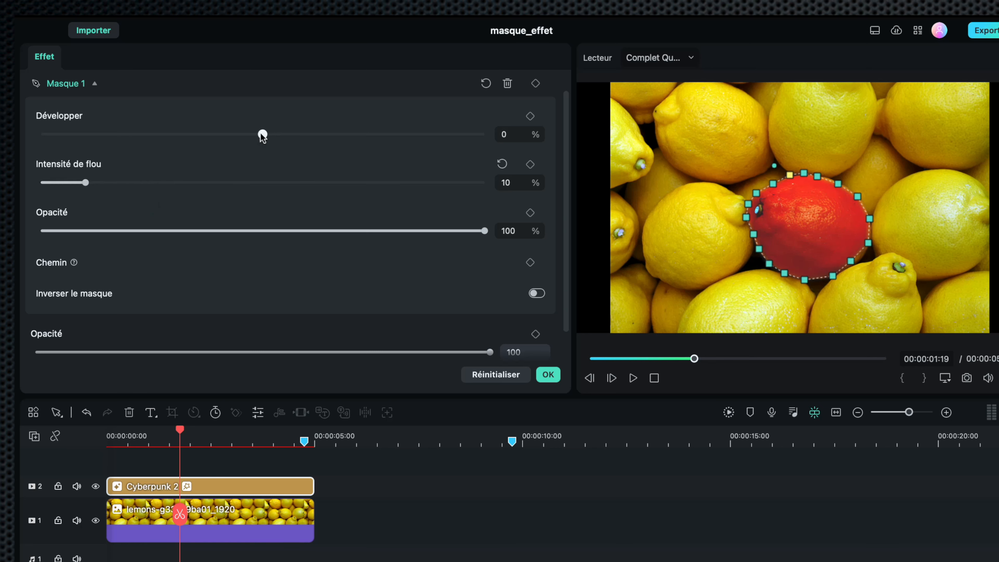
mouse_move(262, 134)
mouse_down()
mouse_move(493, 135)
mouse_move(299, 146)
mouse_move(214, 137)
mouse_move(216, 150)
mouse_move(210, 139)
mouse_move(268, 131)
mouse_up()
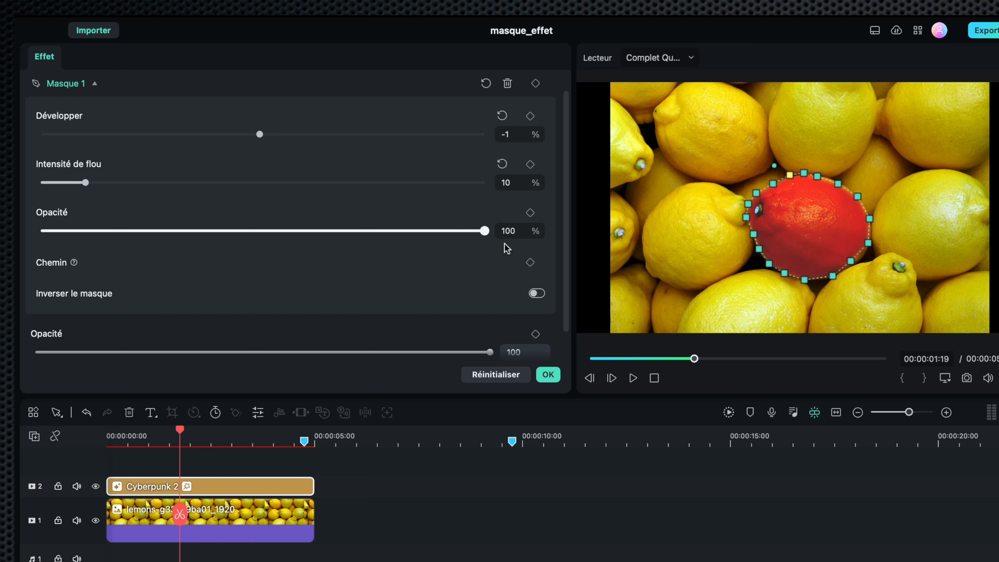
Step: Try lowering the Opacité of Masque 1 on the Cyberpunk 2 effect
drag(484, 231, 109, 232)
drag(90, 232, 53, 232)
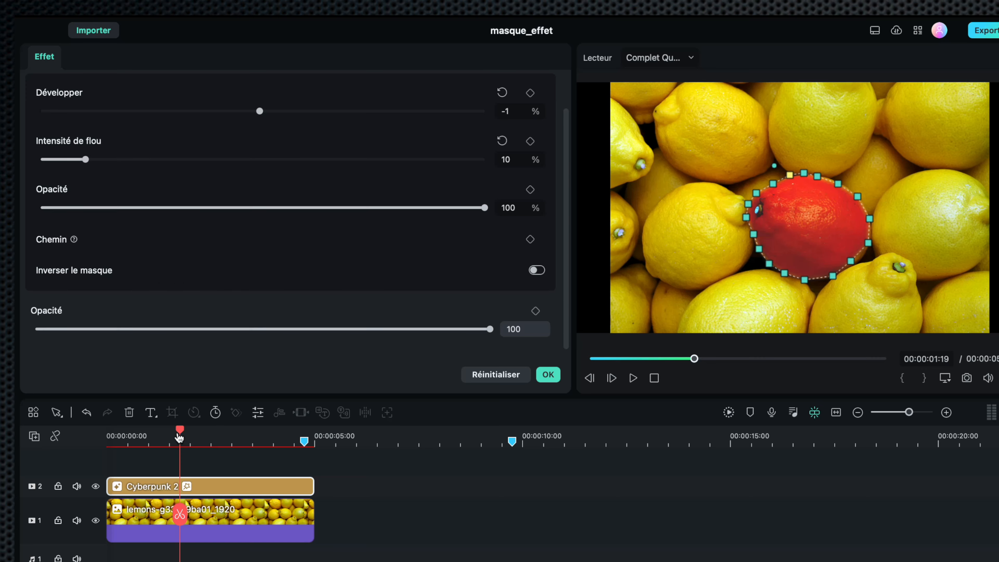
Step: Scrub from the timeline's start to 00:00:02:16 to check the masked lemon, and confirm the Cyberpunk 2 effect settings
drag(180, 433, 107, 433)
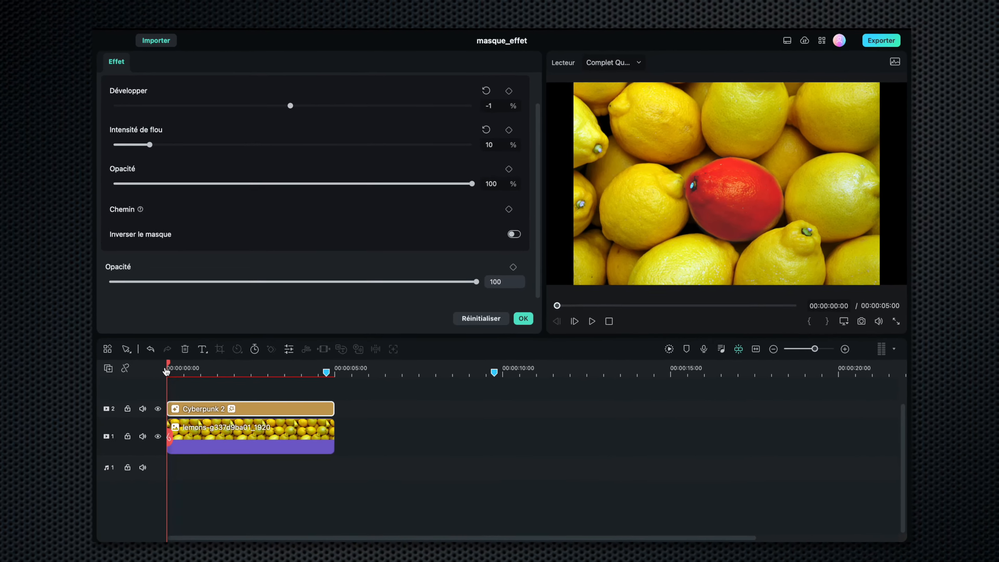
drag(166, 372, 258, 370)
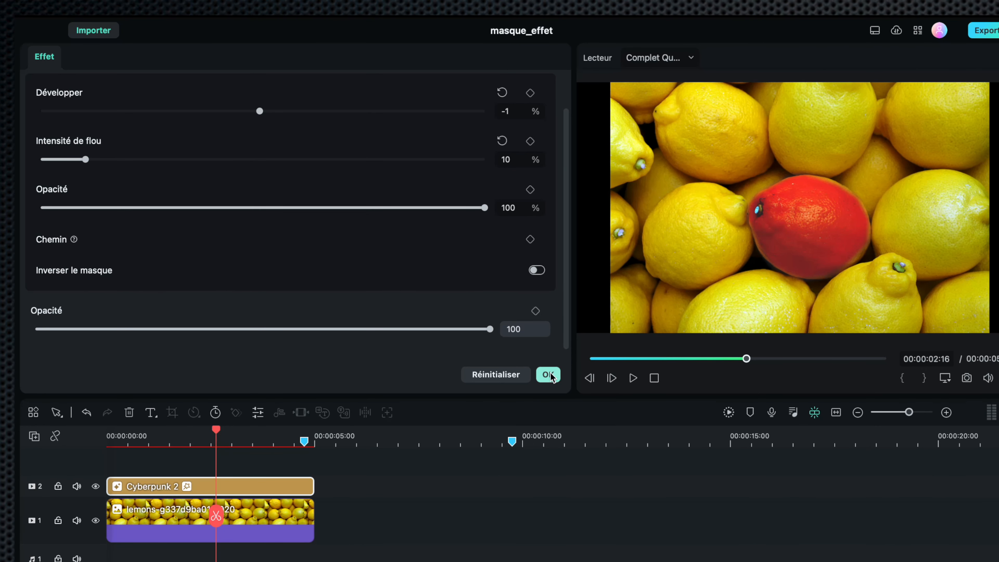
click(549, 374)
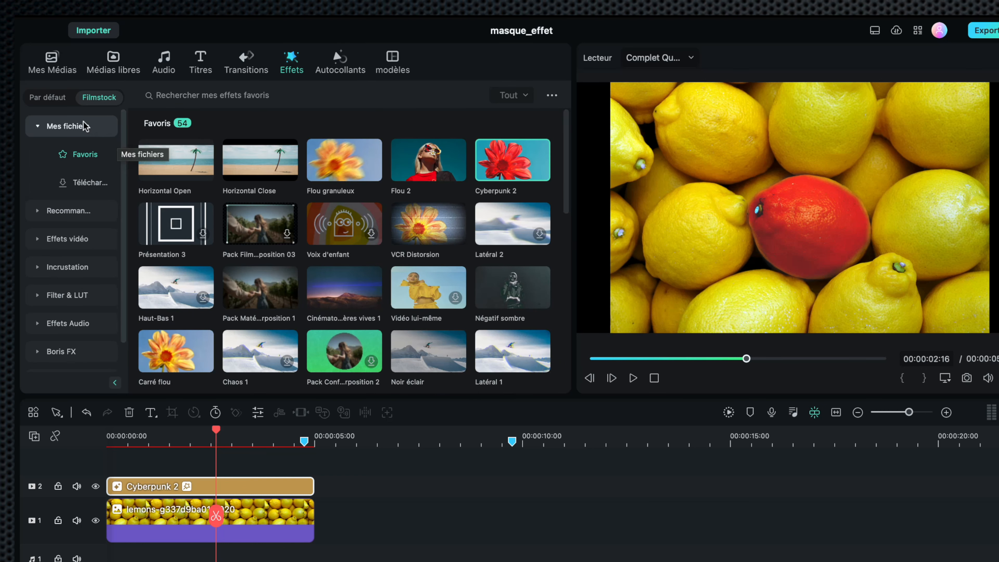
Step: Place the video of the woman with pomegranates after the lemons clip on video track 1 and move the playhead to 00:00:06:09
click(52, 59)
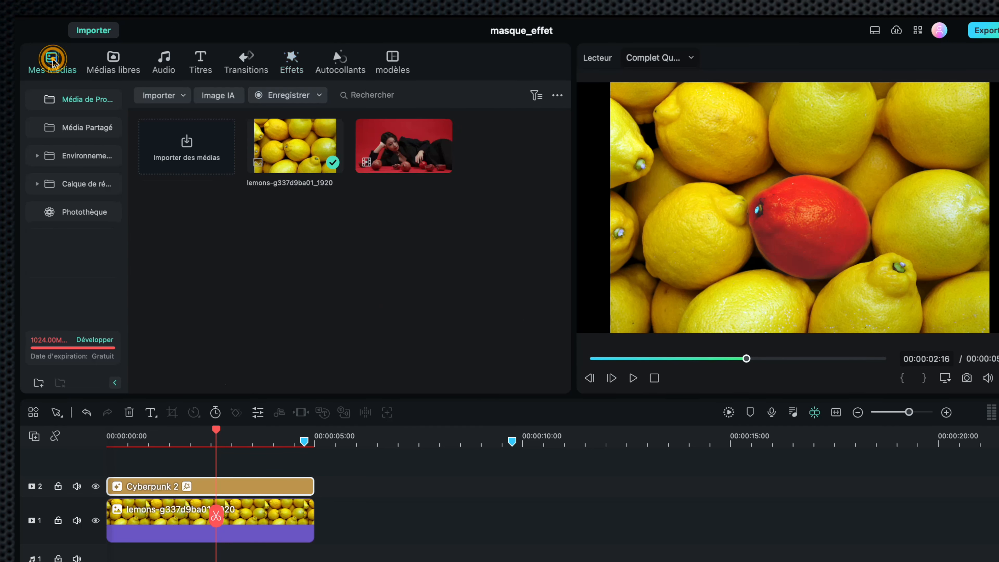
click(406, 147)
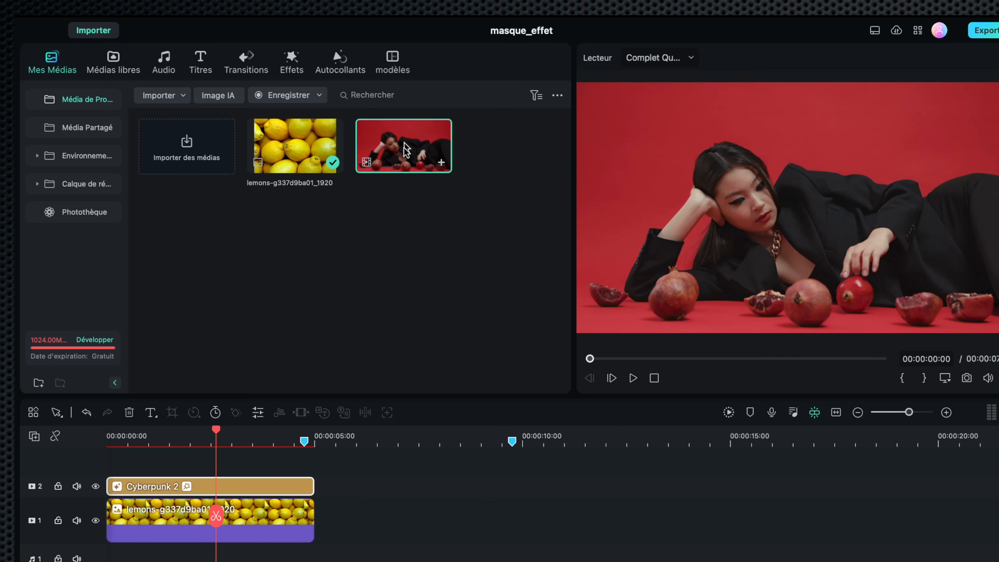
drag(406, 148, 330, 513)
click(371, 435)
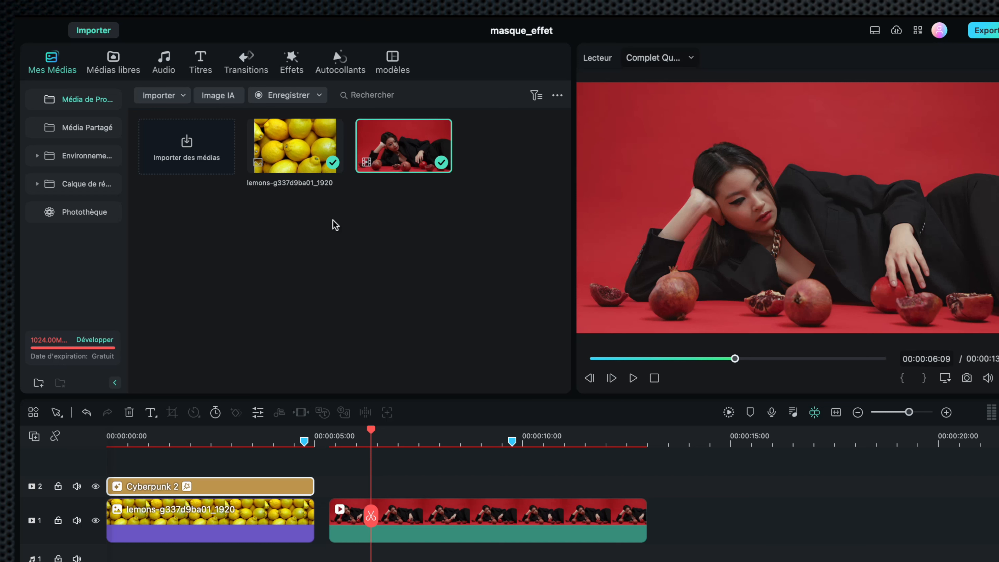
Step: Find Négatif sombre among the Scintillement video effects and place it on track 2 above the woman clip, covering its full length
click(291, 60)
click(43, 251)
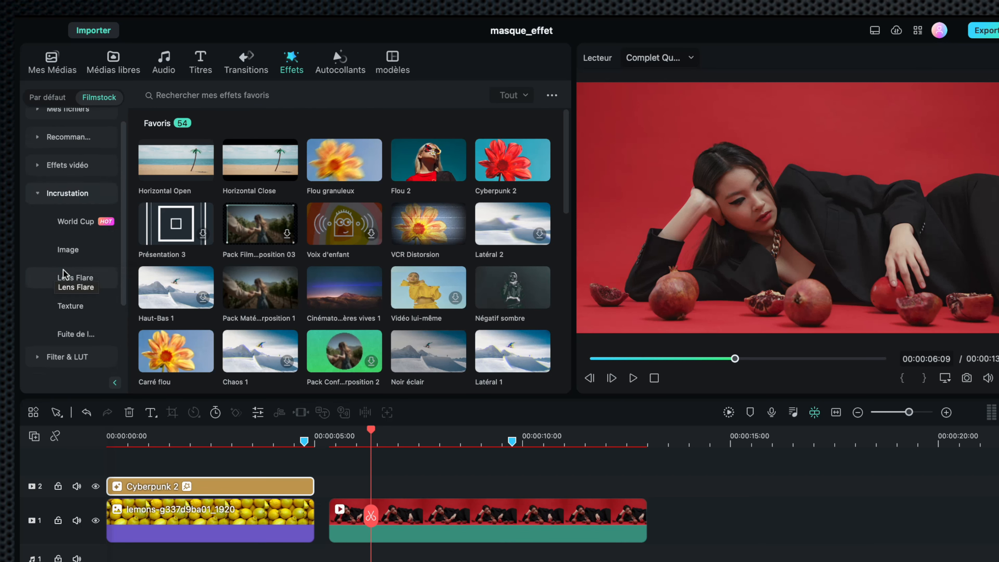
click(38, 165)
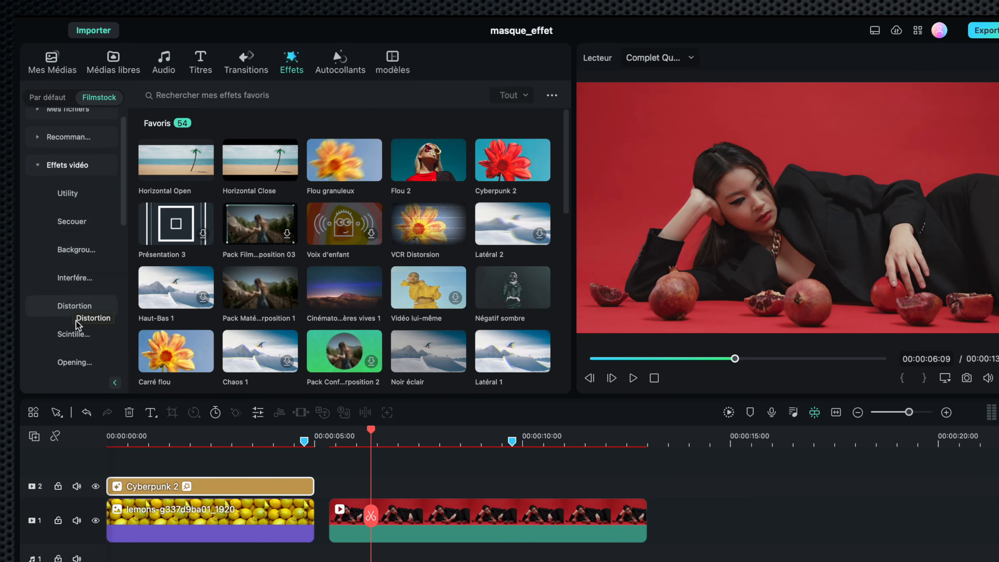
click(75, 334)
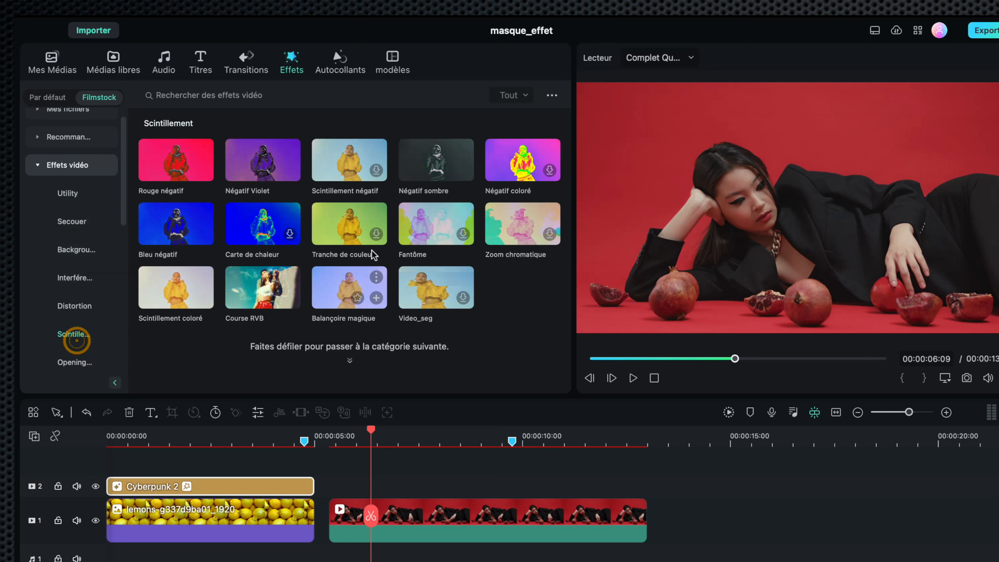
click(422, 158)
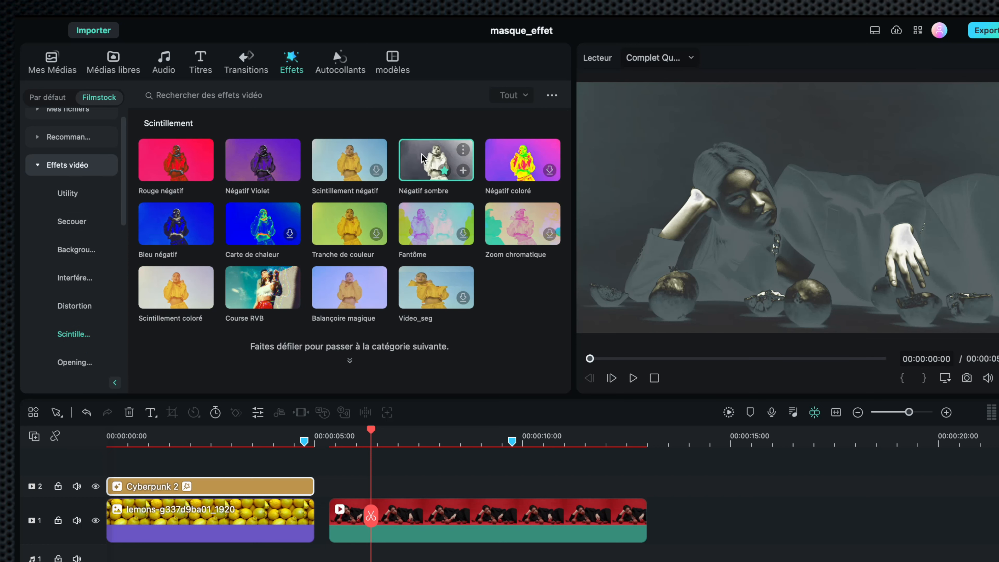
drag(421, 159, 647, 487)
Step: Move the playhead to the woman clip's start and add a Masque de dessin to the Négatif sombre effect
drag(371, 428, 329, 429)
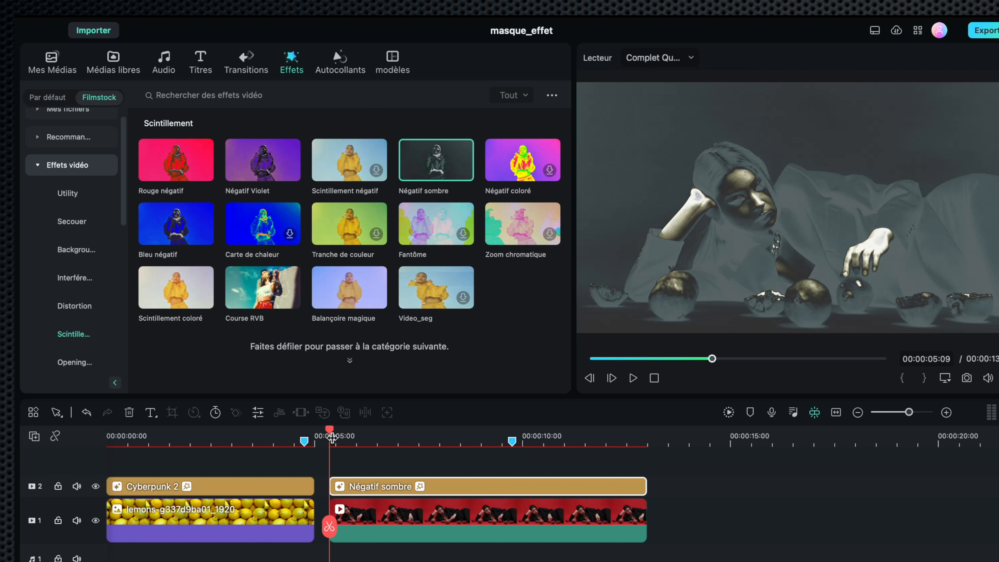
double_click(359, 486)
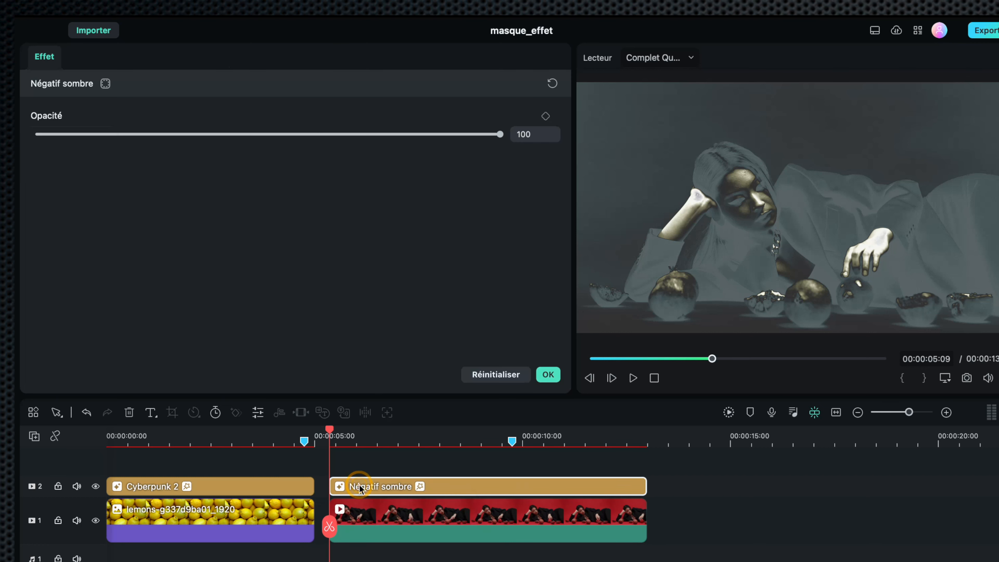
click(105, 83)
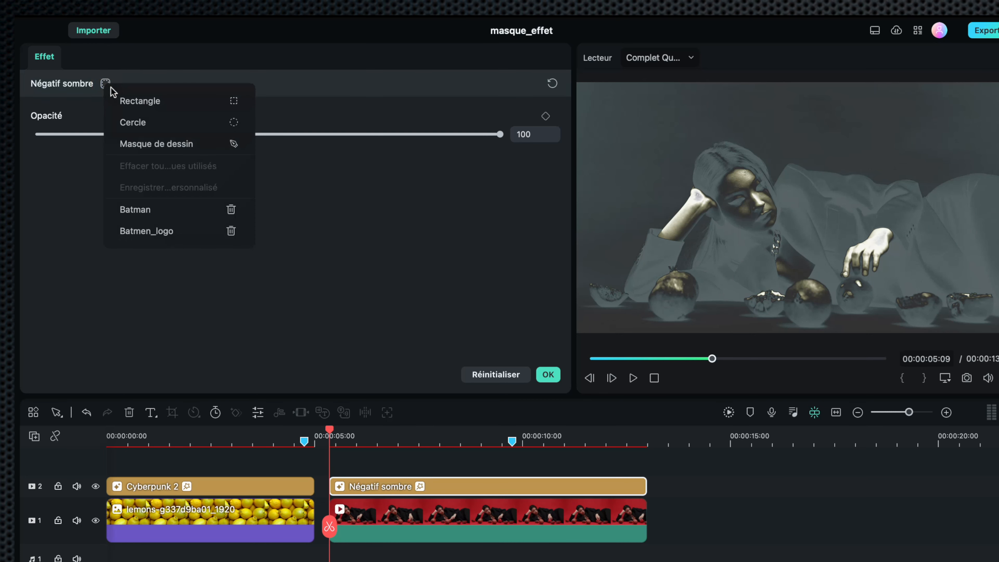
click(155, 145)
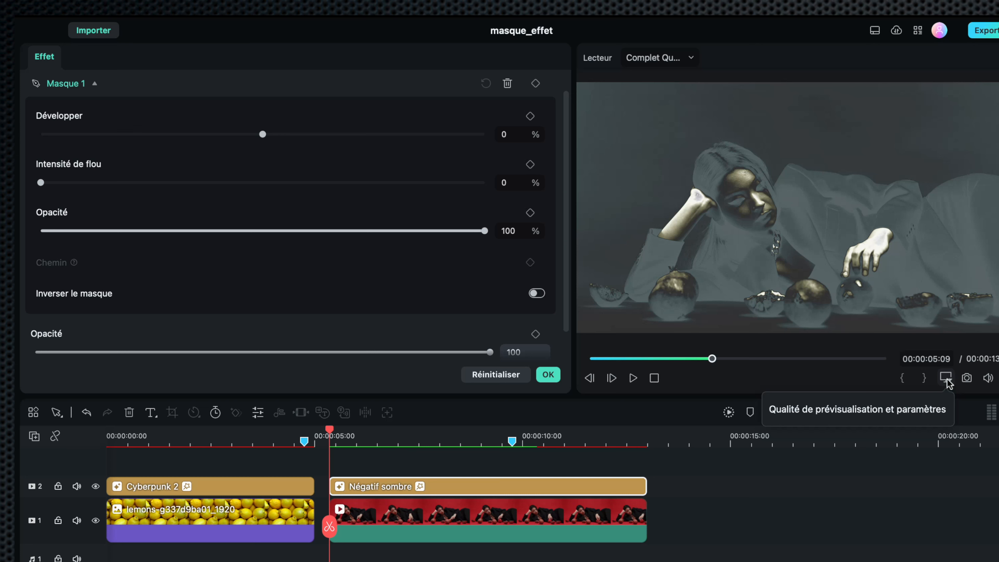
Step: Set the preview's zoom level to 10% to expose the area around the picture
click(947, 383)
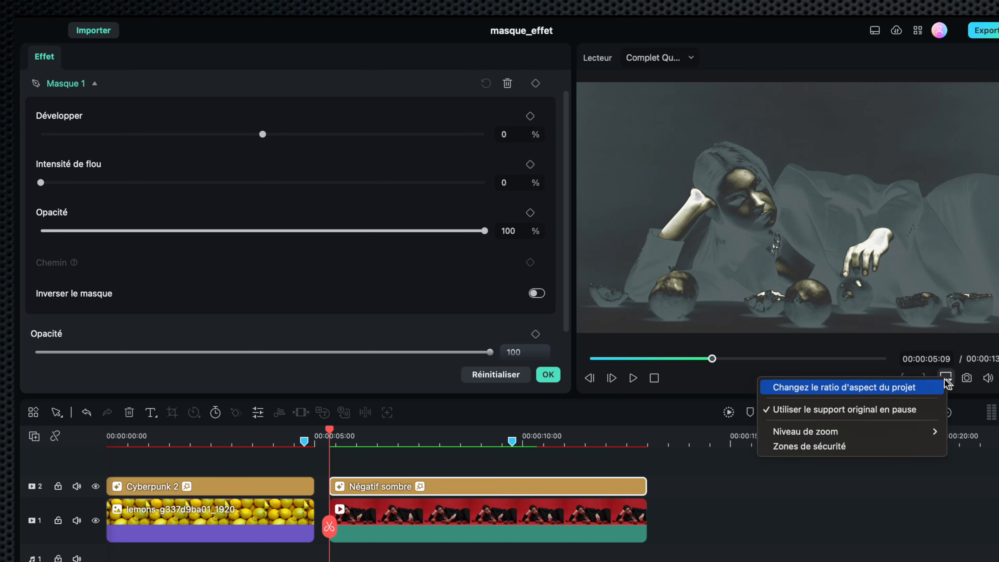
mouse_move(885, 432)
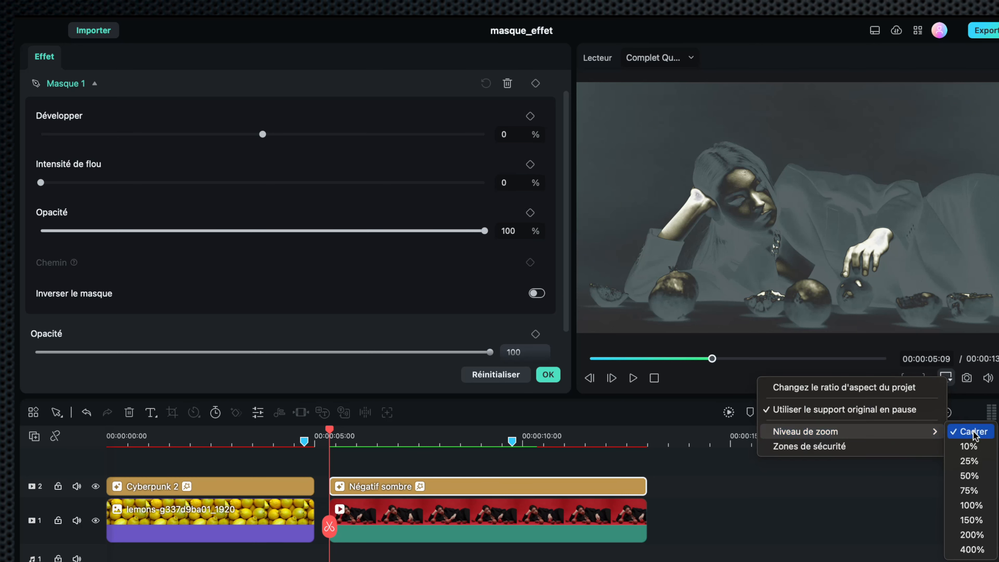
click(970, 447)
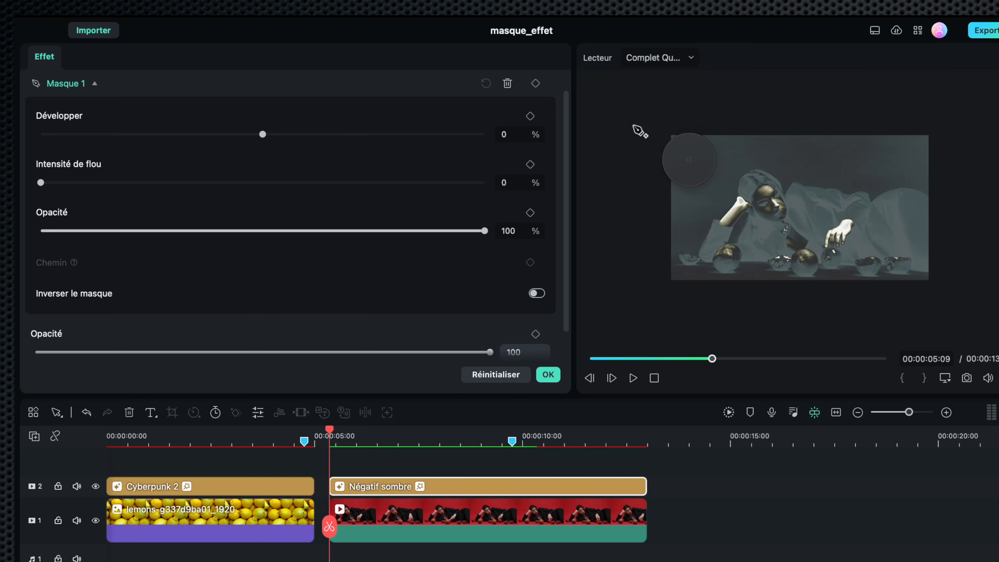
Step: Draw a closed, slanted four-point mask outside the picture, just beyond its left edge
click(607, 127)
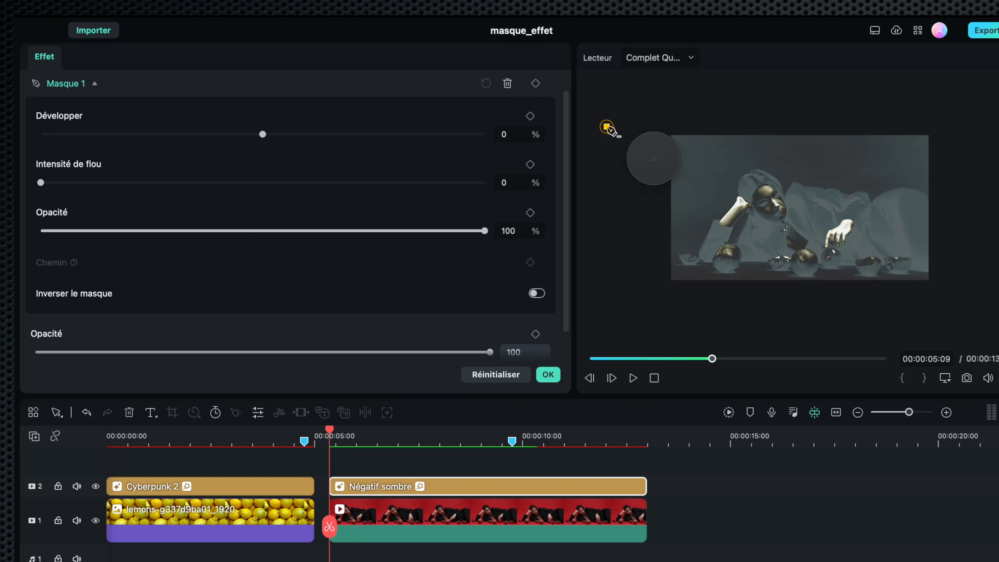
click(666, 122)
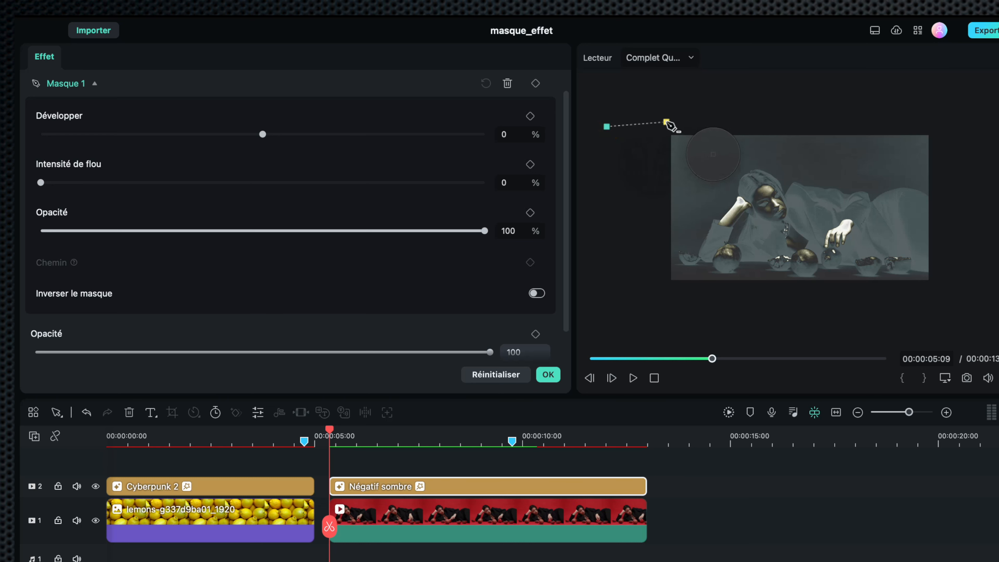
click(641, 290)
click(582, 293)
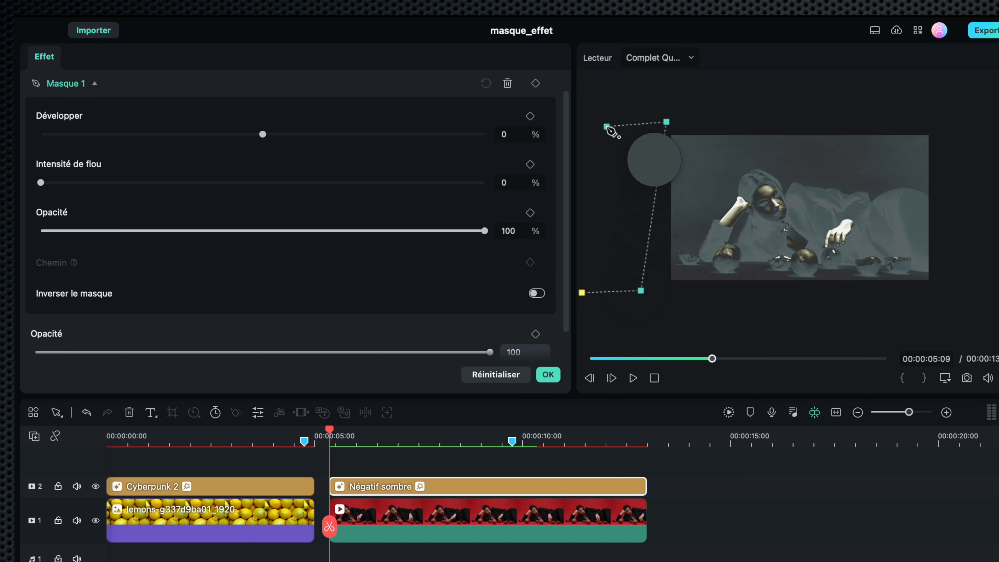
click(607, 127)
Step: Pull the drawn mask's corner points outward to widen the slanted band, and add a Masque 1 keyframe at 00:00:05:09
drag(607, 127, 596, 124)
drag(582, 292, 570, 291)
click(596, 122)
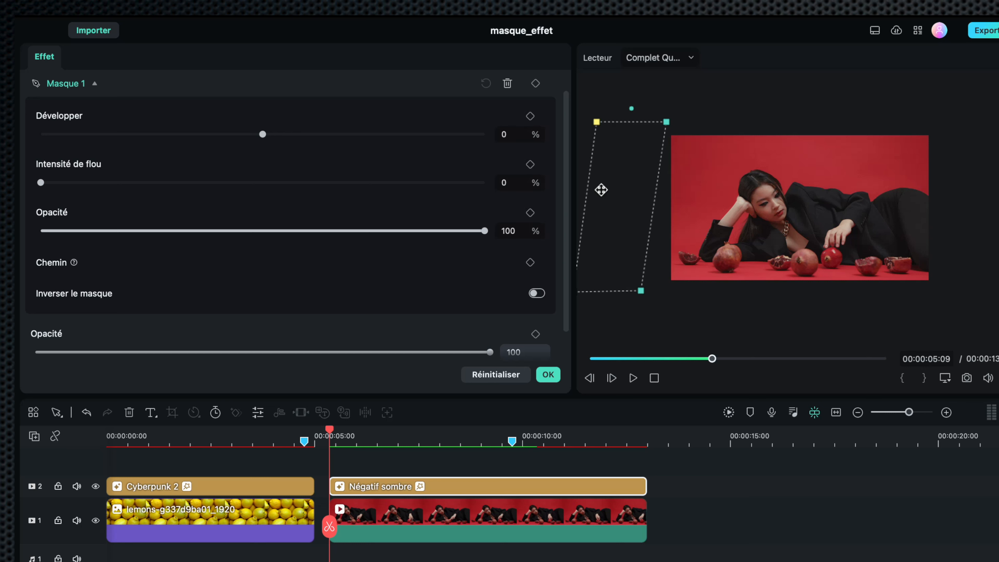
drag(666, 122, 671, 123)
click(641, 291)
drag(641, 291, 647, 293)
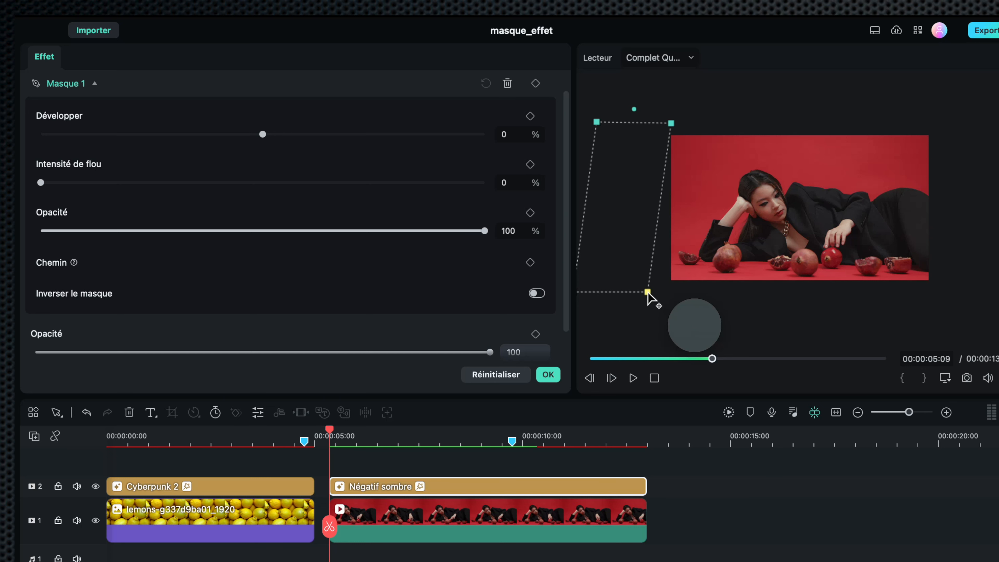
drag(647, 293, 647, 292)
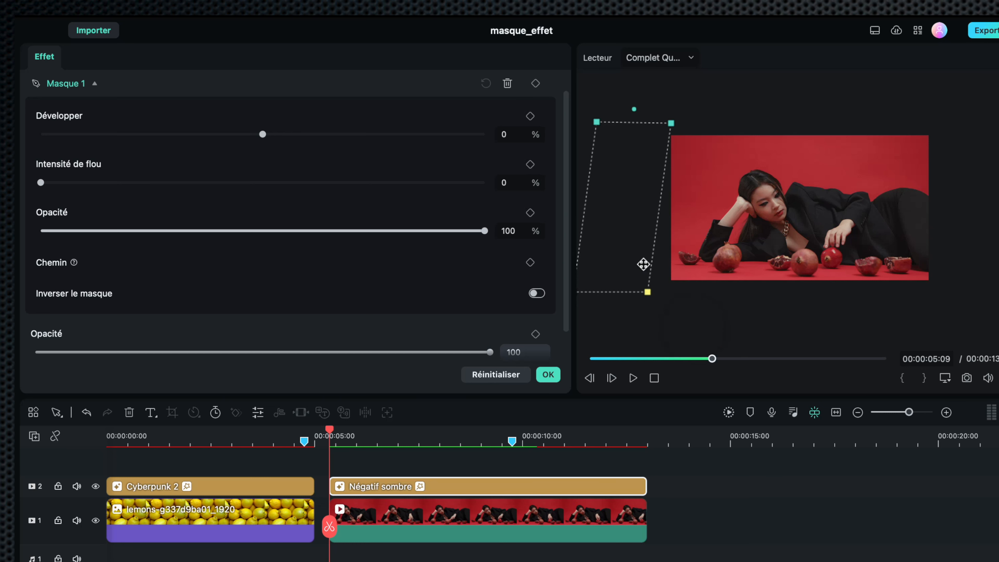
click(535, 84)
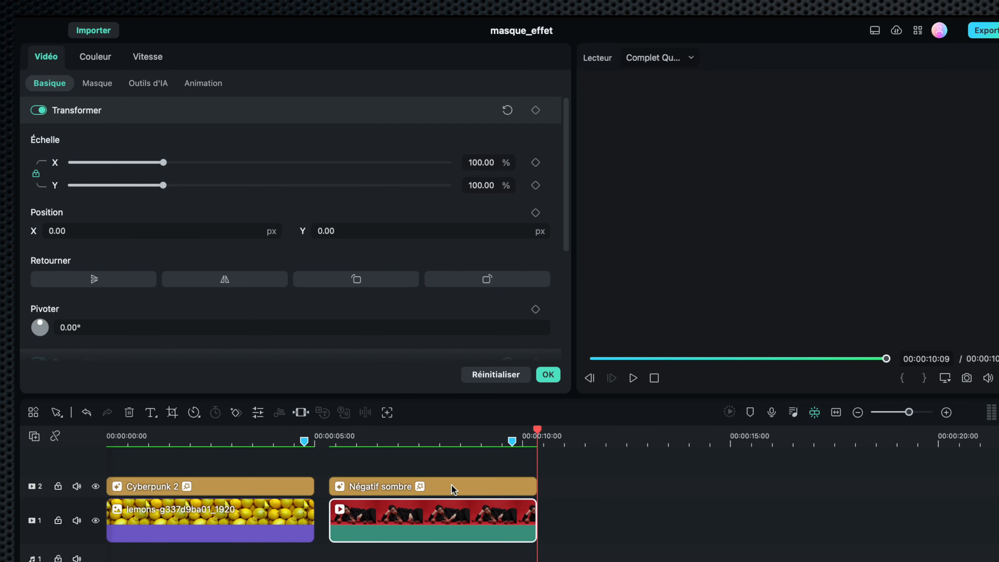
Step: At 00:00:10:08, keyframe the Négatif sombre mask's Développer and move the mask horizontally across the picture to beyond its right edge
click(452, 484)
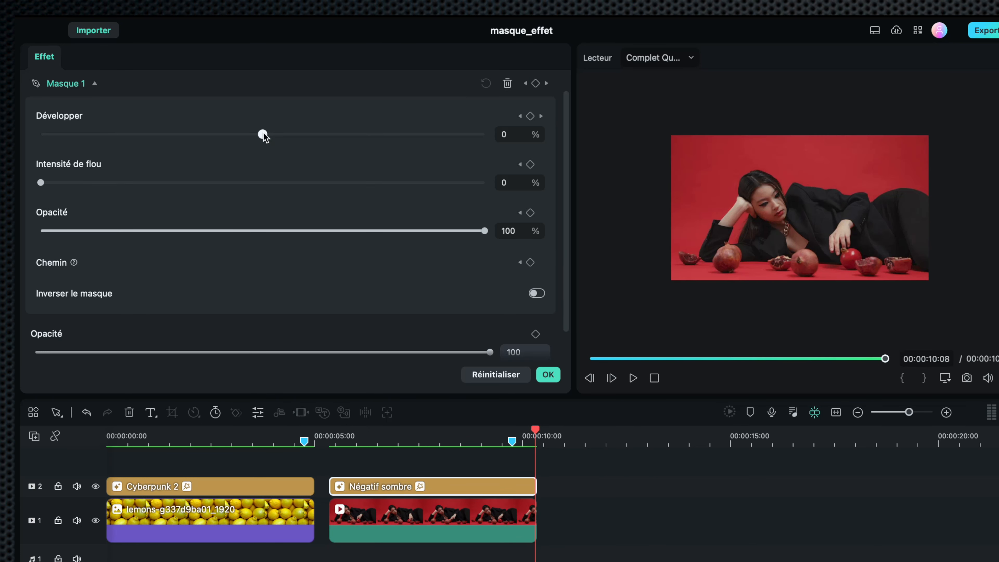
click(263, 134)
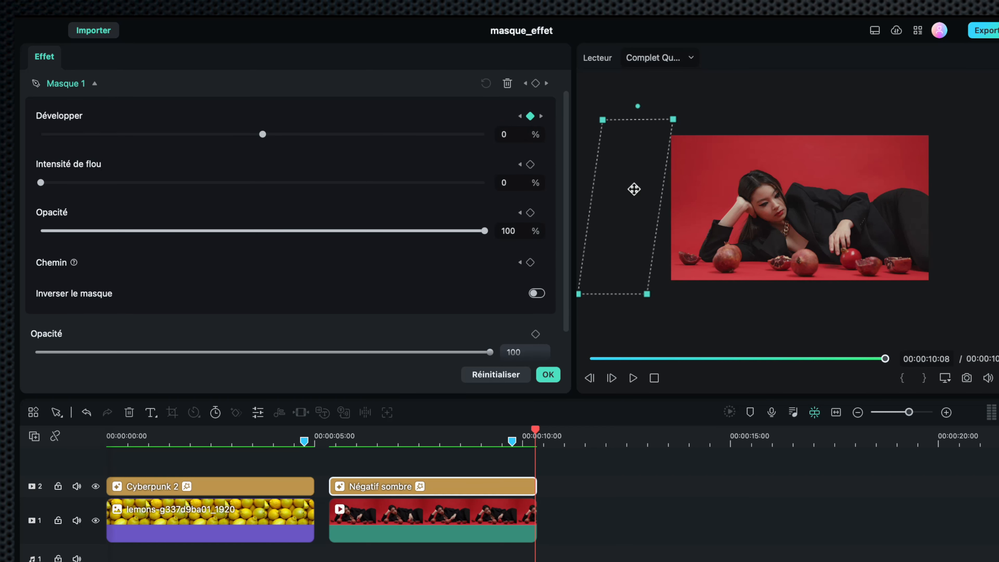
drag(622, 198, 974, 198)
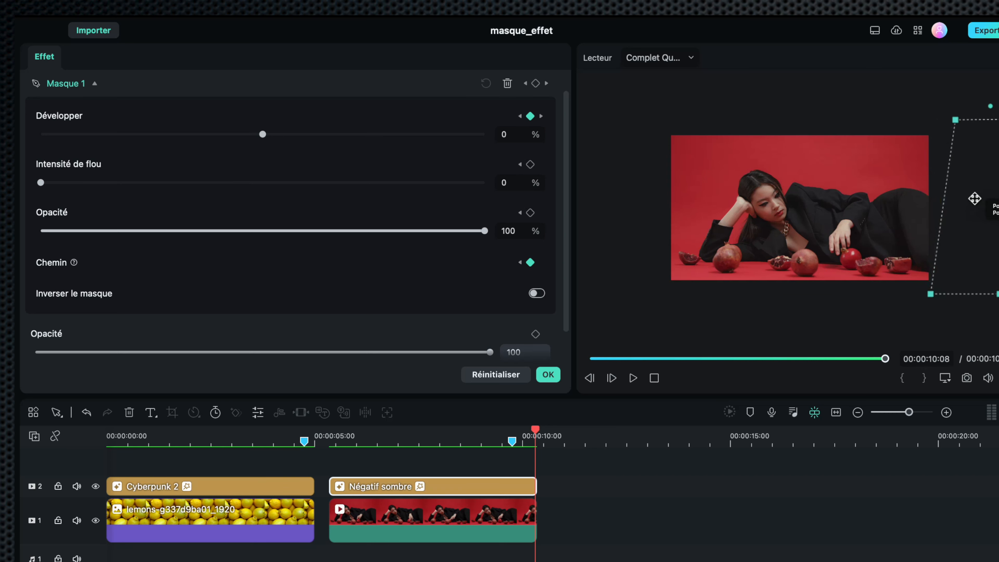
Step: Narrow the mask to a thin slanted strip beside the picture, add a Masque 1 keyframe at 00:00:10:08, and confirm the settings
drag(997, 294, 949, 297)
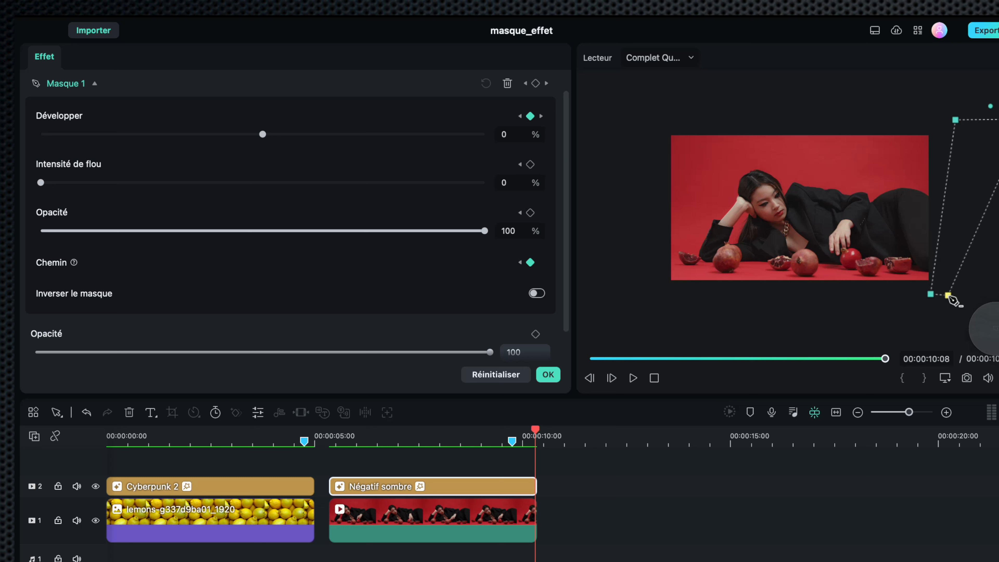
drag(997, 147, 963, 123)
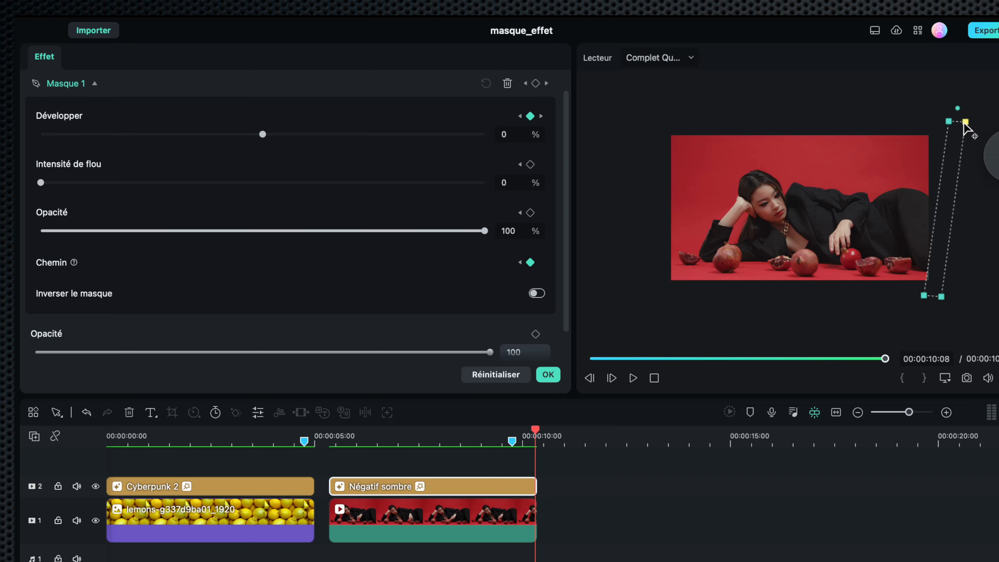
click(535, 83)
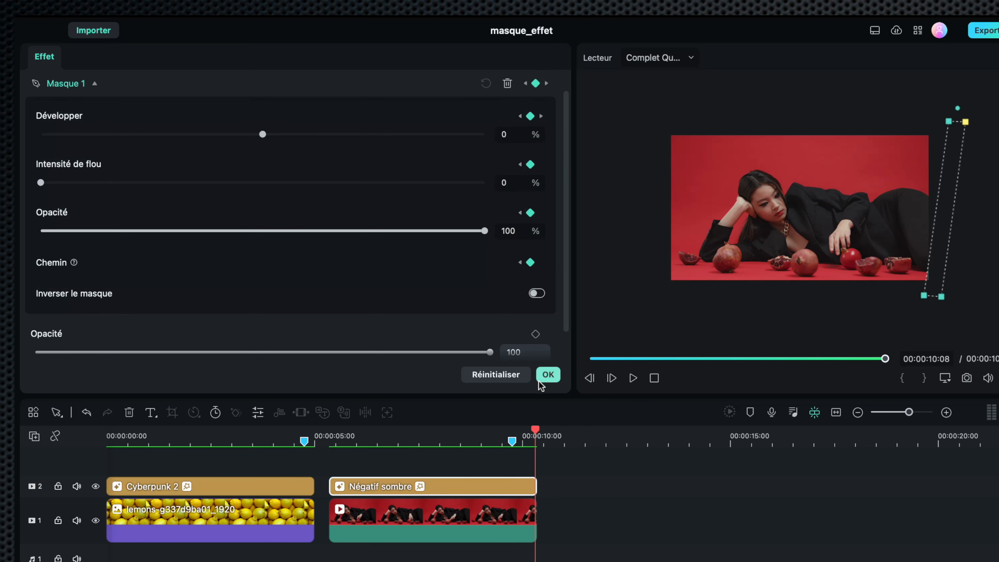
click(548, 375)
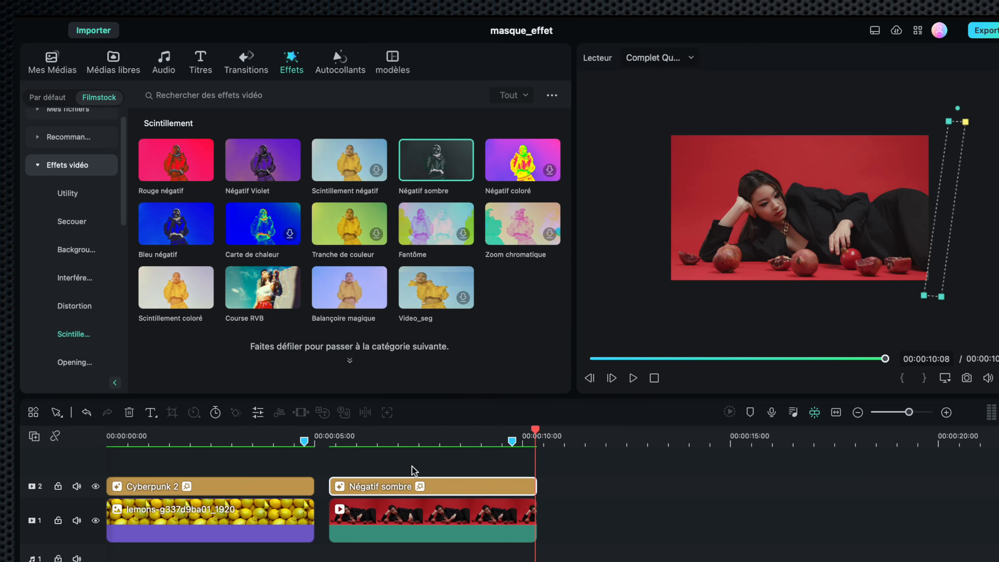
Step: Play the woman clip from its start to review the animated Négatif sombre mask
click(331, 437)
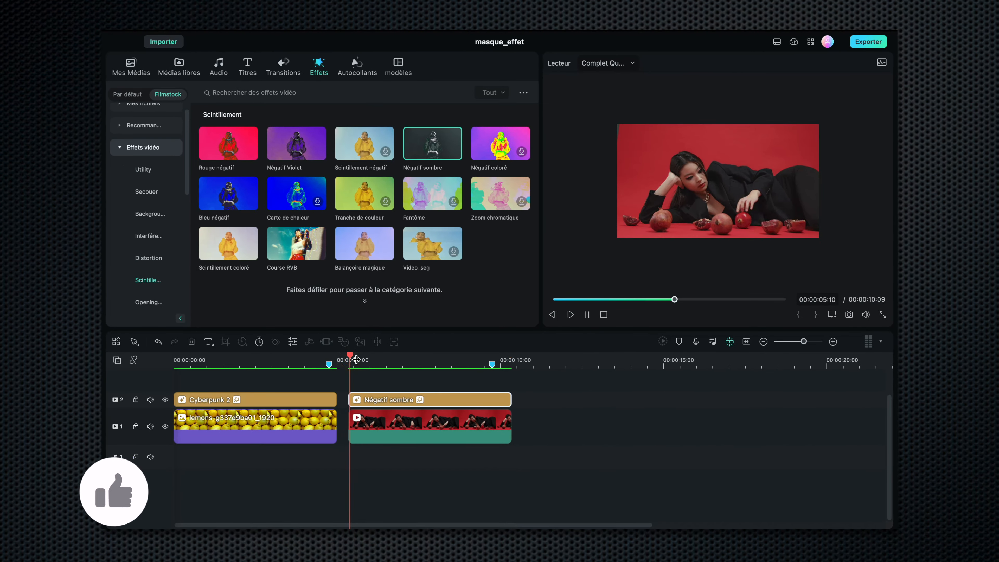
key(space)
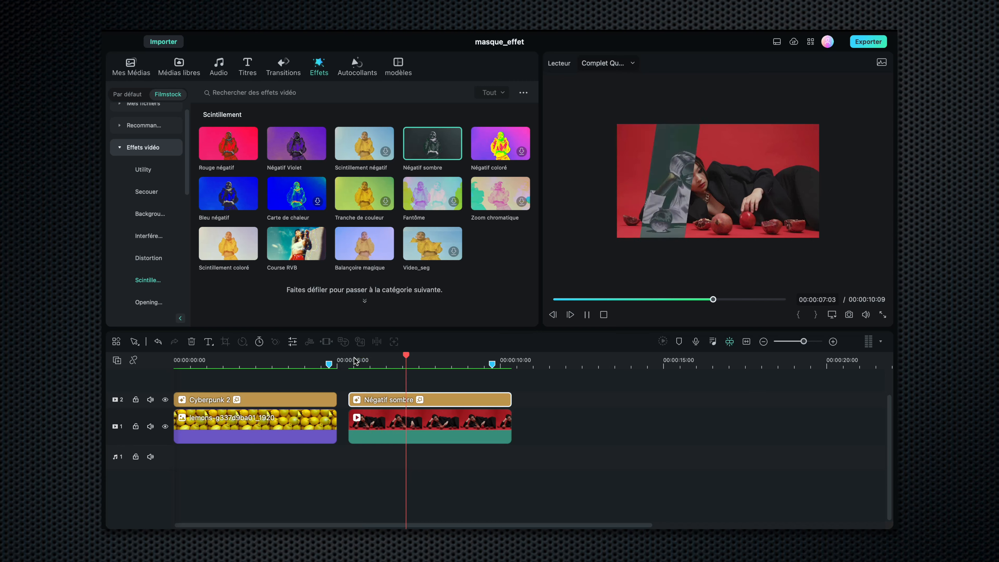